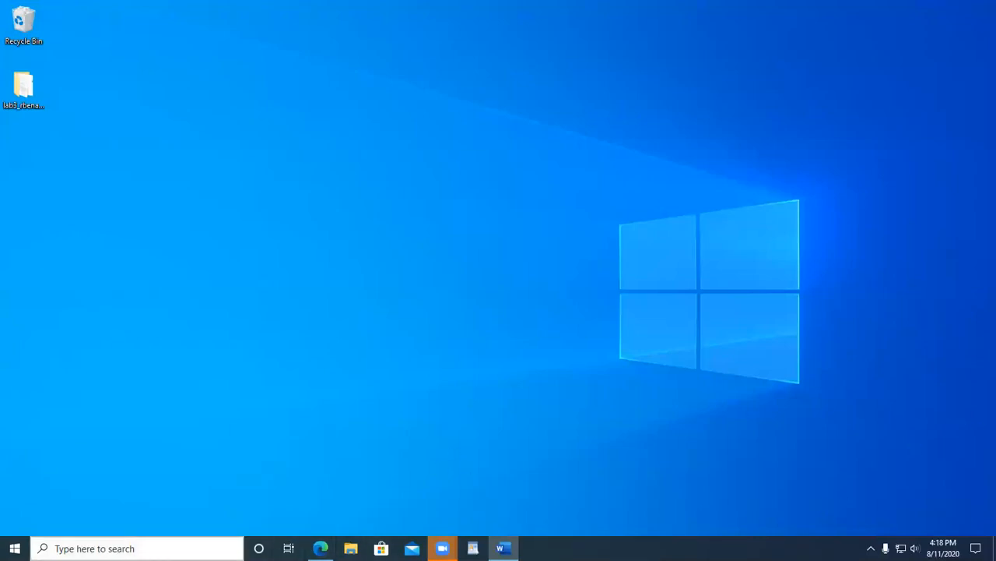
# Step: Find WordPad through the Windows search and open it with a blank document
pyautogui.click(136, 548)
pyautogui.write('wor')
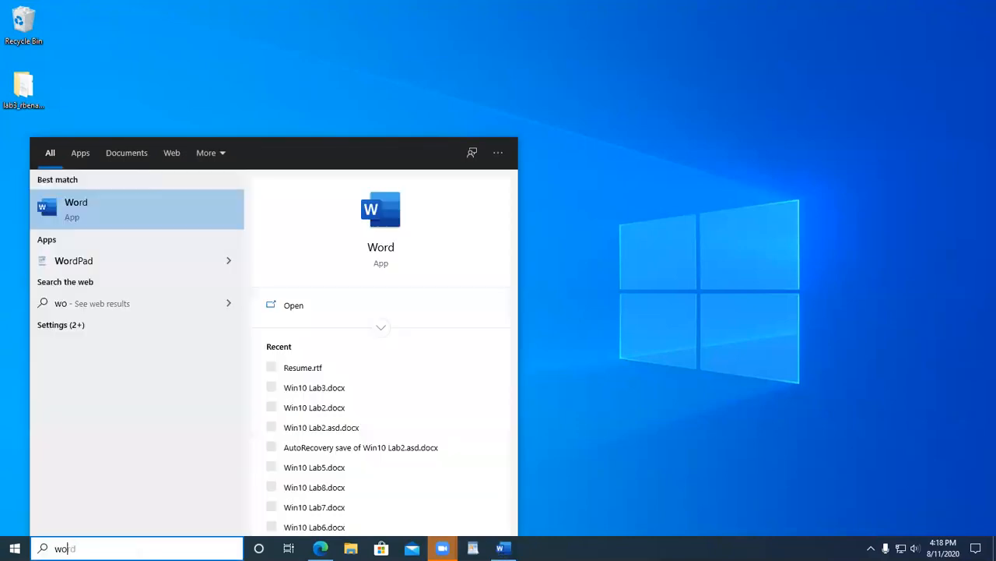
pyautogui.write('dpad')
pyautogui.press('Return')
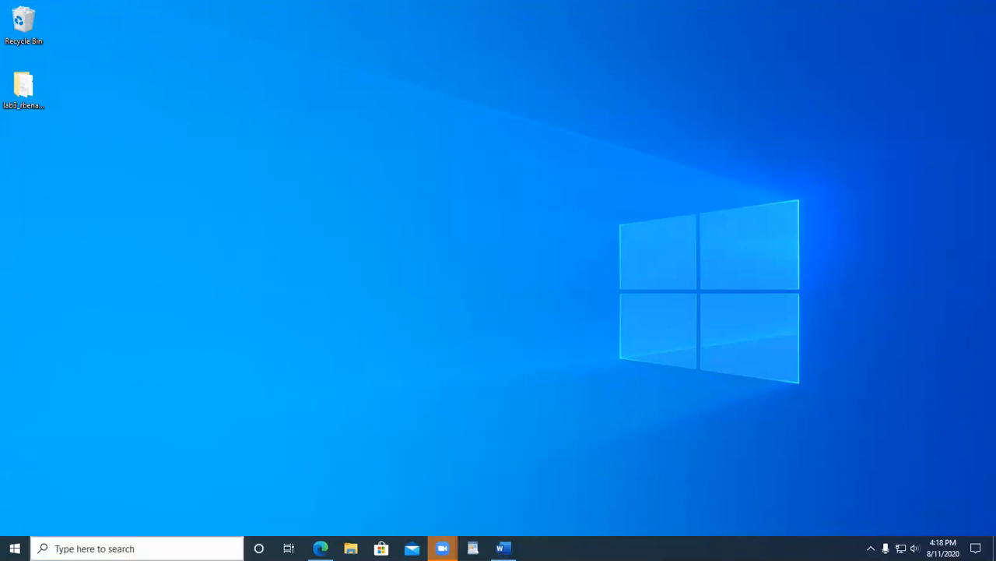
# Step: Enter the text "anything." in the blank WordPad document
pyautogui.write('anni')
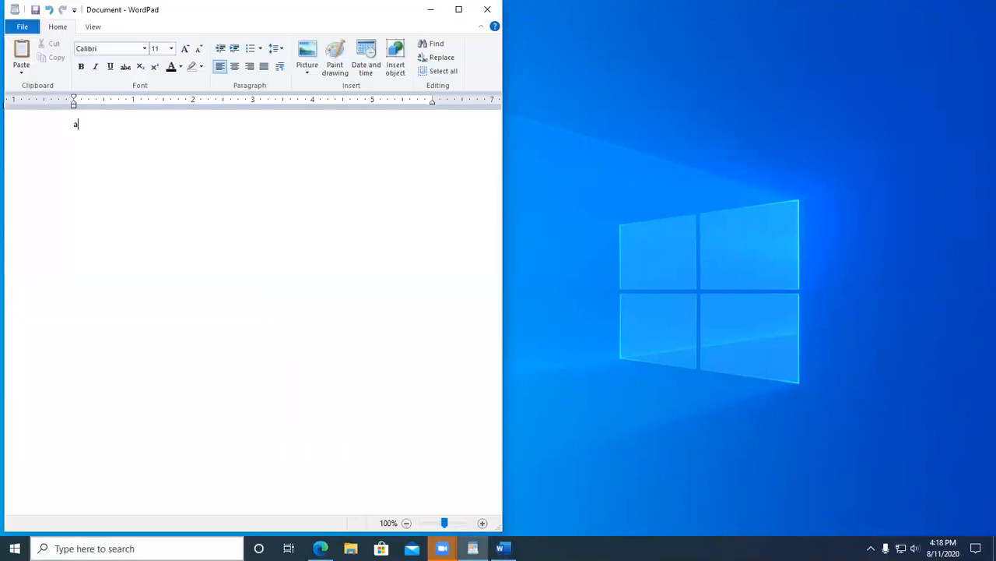
pyautogui.press('BackSpace')
pyautogui.press('BackSpace')
pyautogui.write('yth')
pyautogui.press('BackSpace')
pyautogui.write('hing.')
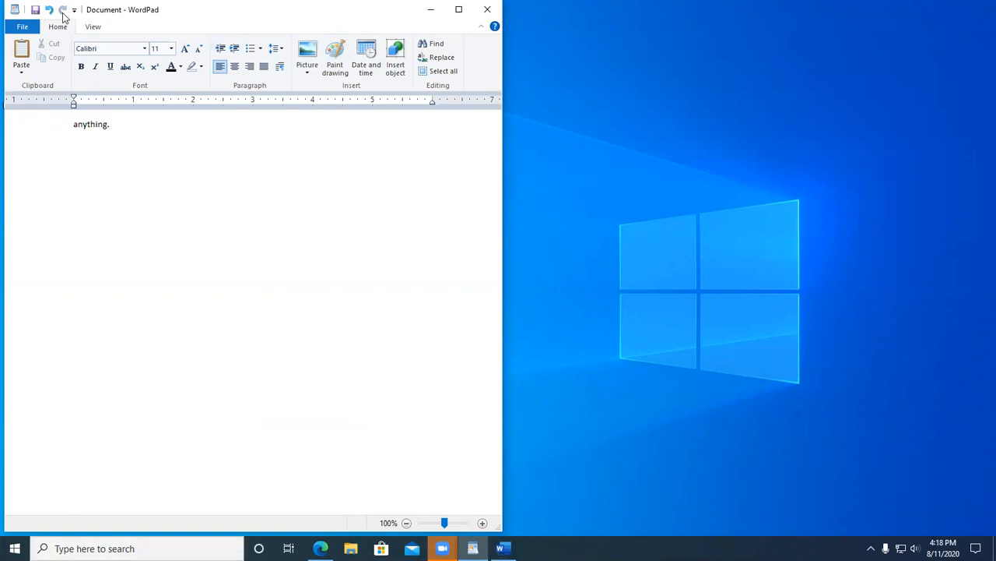
# Step: Save the document as Resume in Rich Text Format in the Documents folder, and close WordPad
pyautogui.click(35, 9)
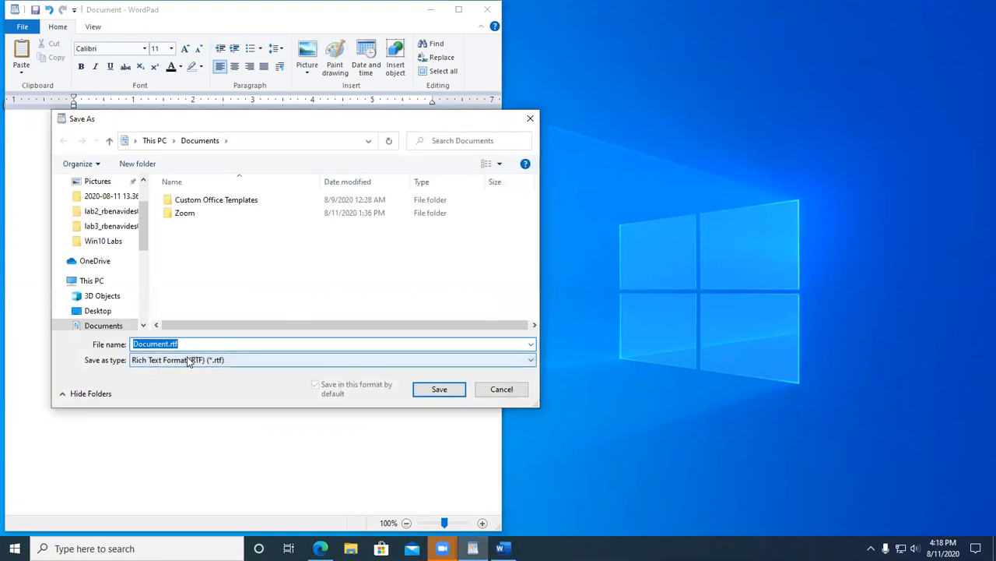
pyautogui.write('Resume')
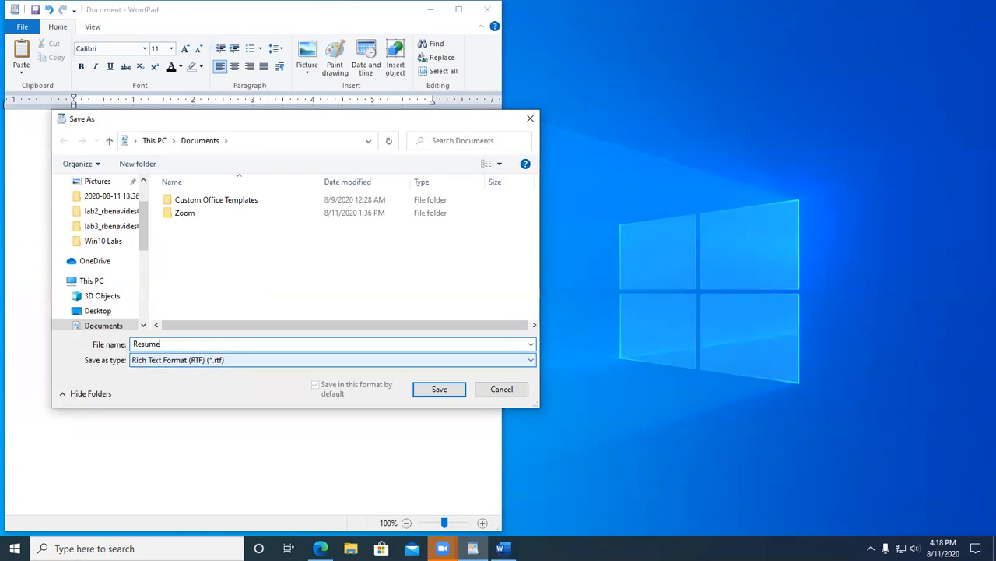
pyautogui.press('Return')
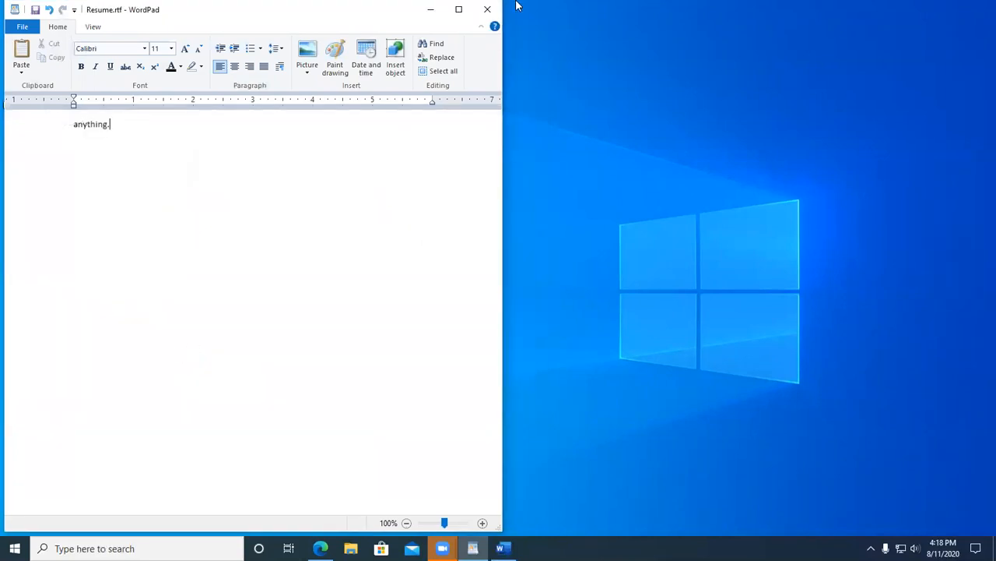
pyautogui.click(496, 7)
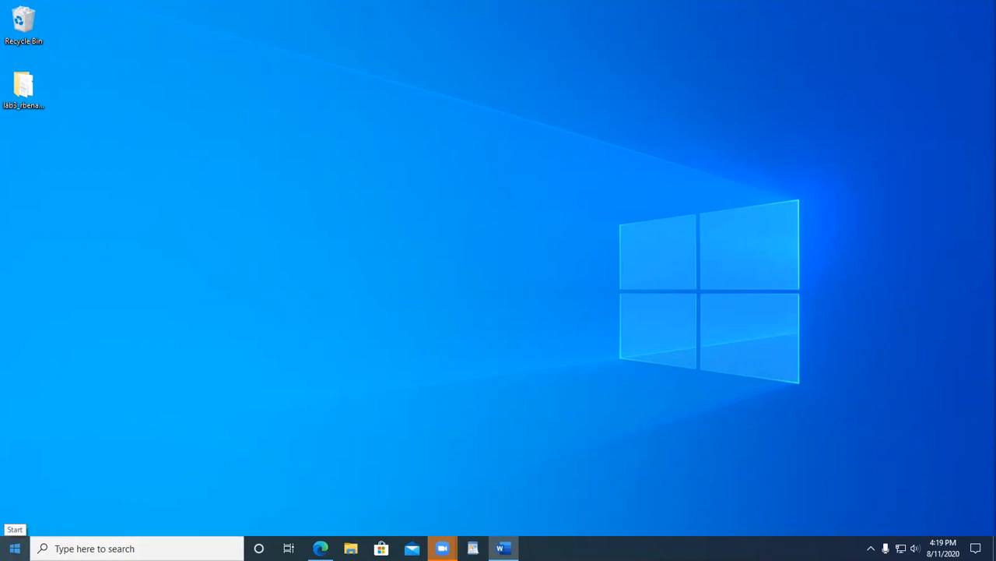
# Step: Create a desktop shortcut to Resume.rtf from the Documents folder and place it apart from the existing desktop icons
pyautogui.click(14, 548)
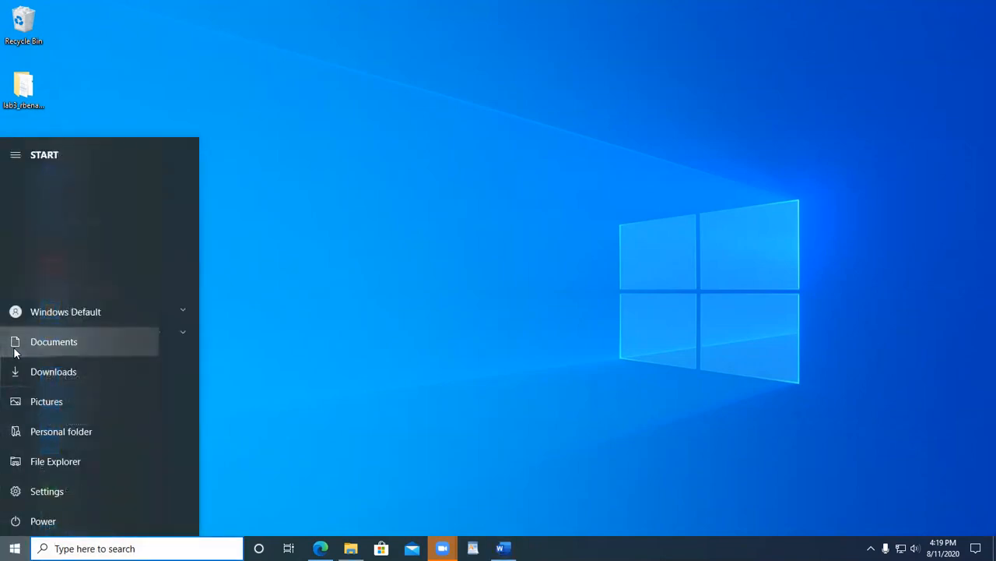
pyautogui.click(15, 345)
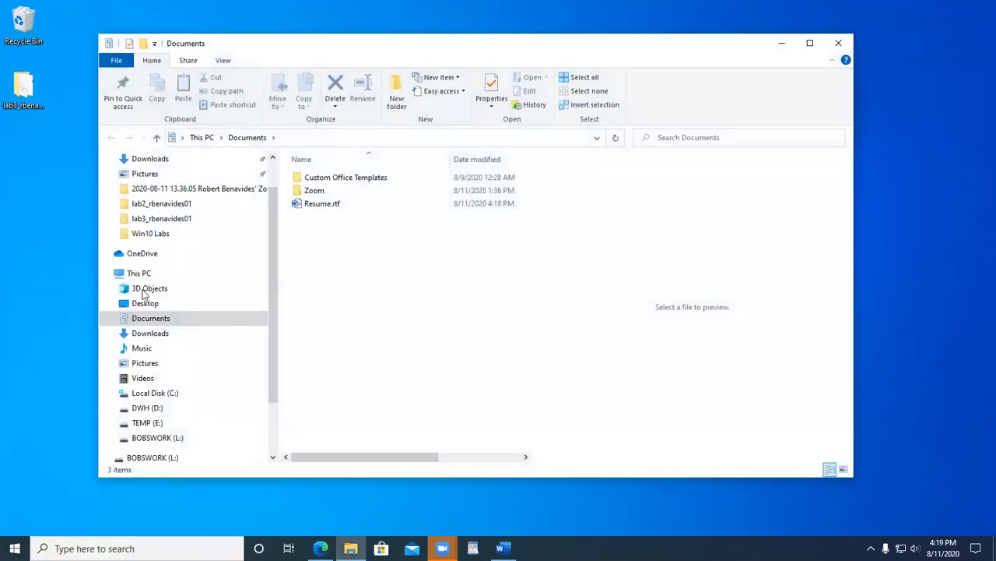
pyautogui.rightClick(330, 211)
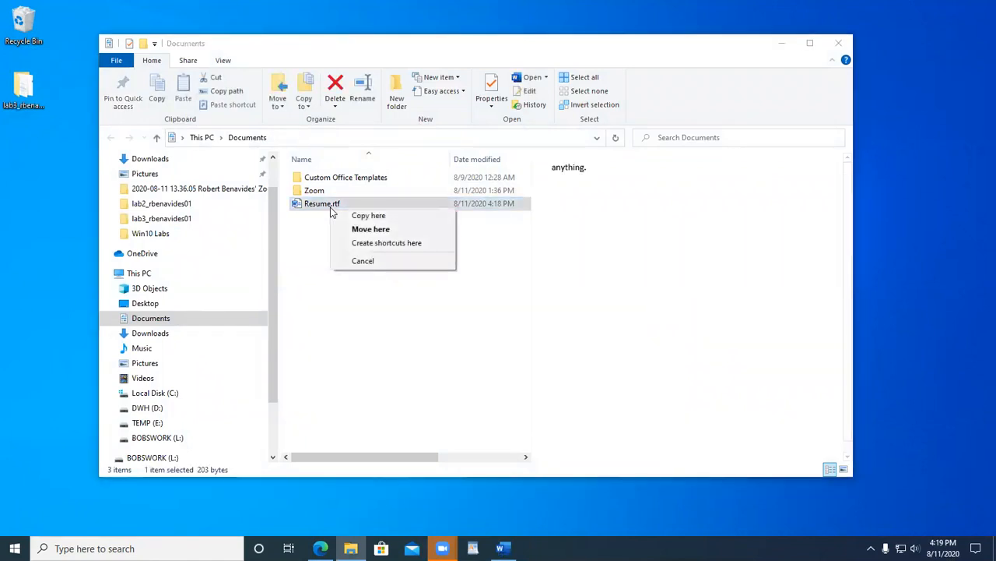
pyautogui.click(379, 243)
pyautogui.moveTo(343, 221); pyautogui.dragTo(43, 180)
pyautogui.click(814, 50)
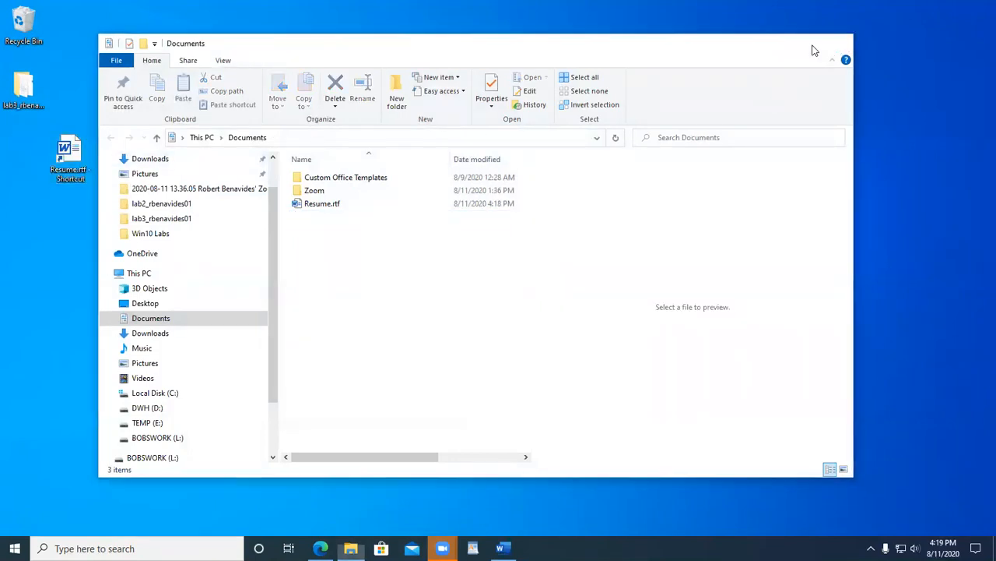
pyautogui.click(840, 43)
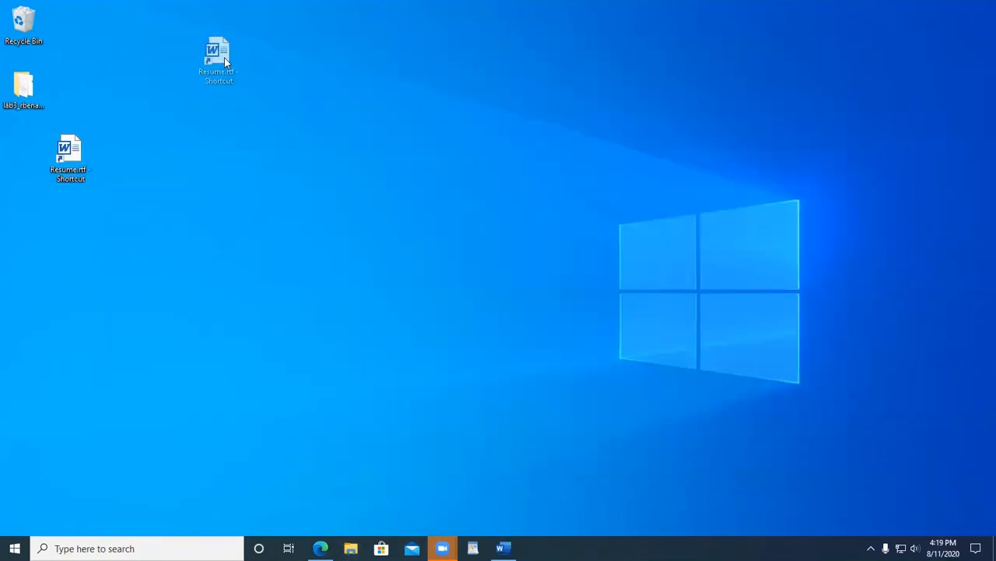
pyautogui.moveTo(234, 75); pyautogui.dragTo(234, 75)
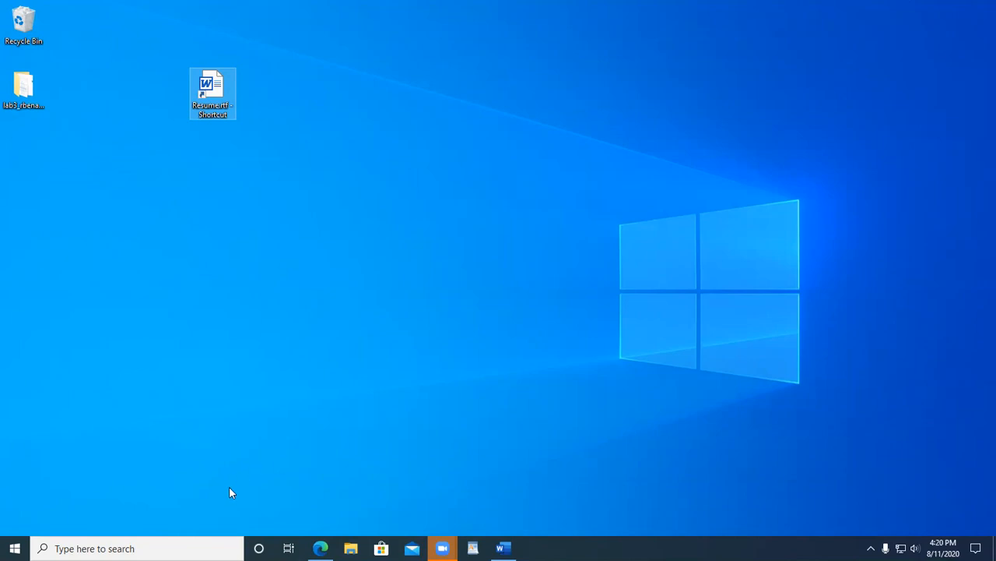
# Step: Create a desktop shortcut to the Documents folder and place it beside the Resume.rtf shortcut
pyautogui.click(351, 548)
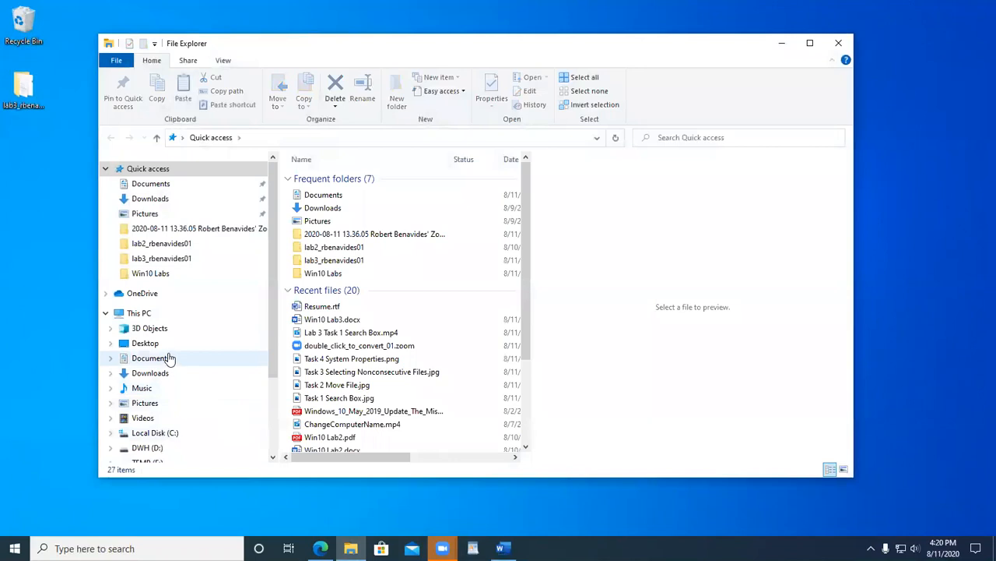
pyautogui.click(156, 360)
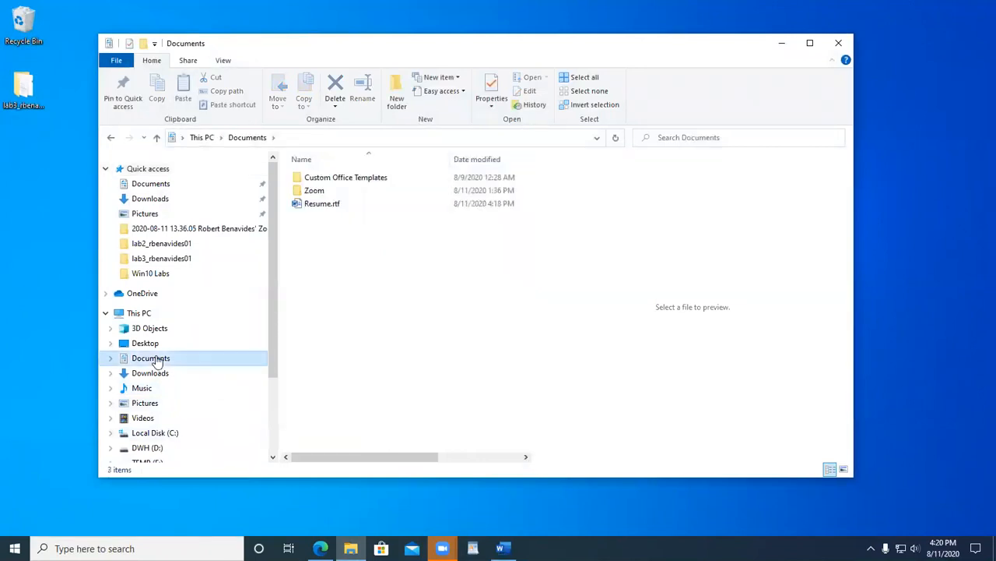
pyautogui.rightClick(157, 362)
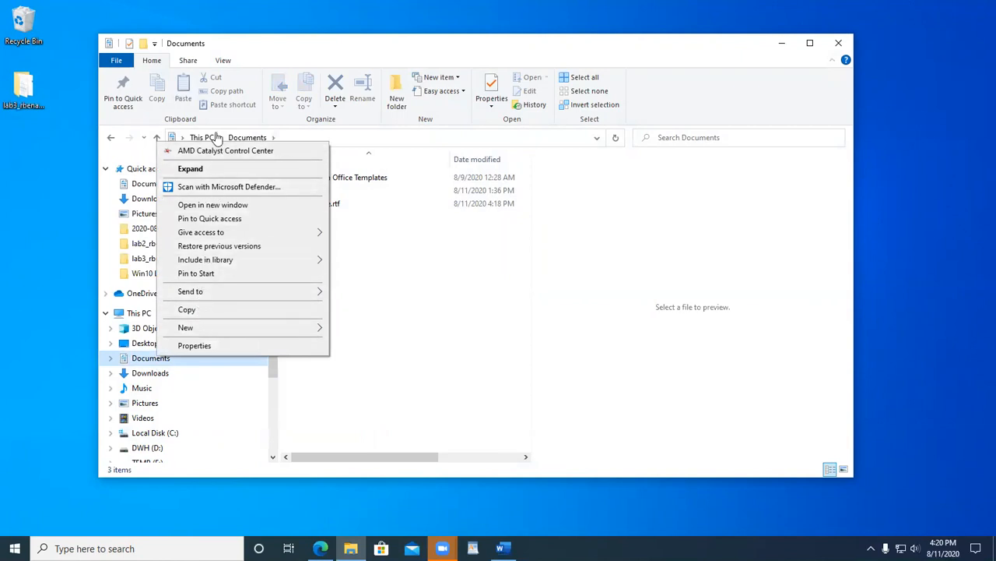
pyautogui.moveTo(136, 360); pyautogui.dragTo(34, 223)
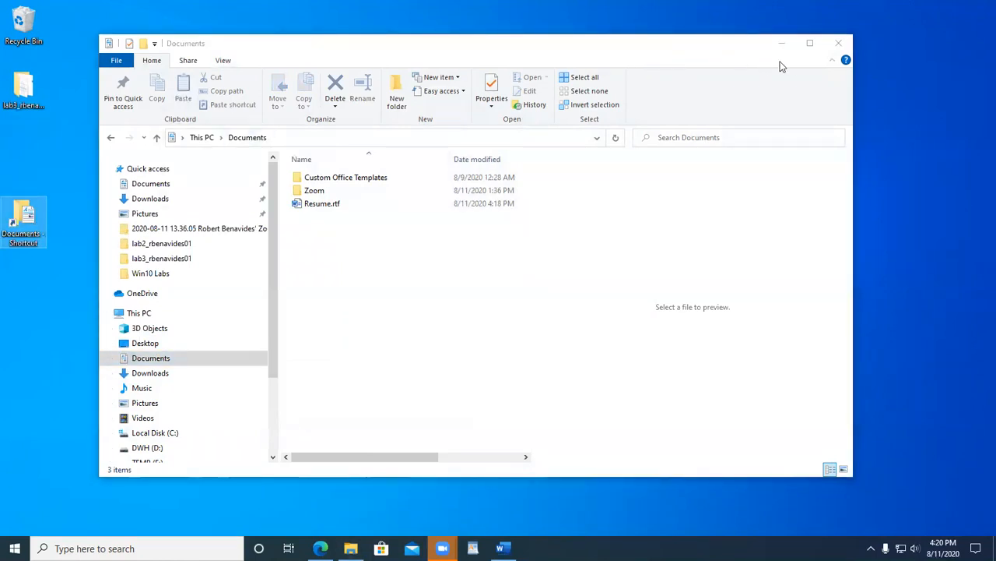
pyautogui.click(838, 43)
pyautogui.moveTo(30, 222); pyautogui.dragTo(273, 91)
pyautogui.click(363, 267)
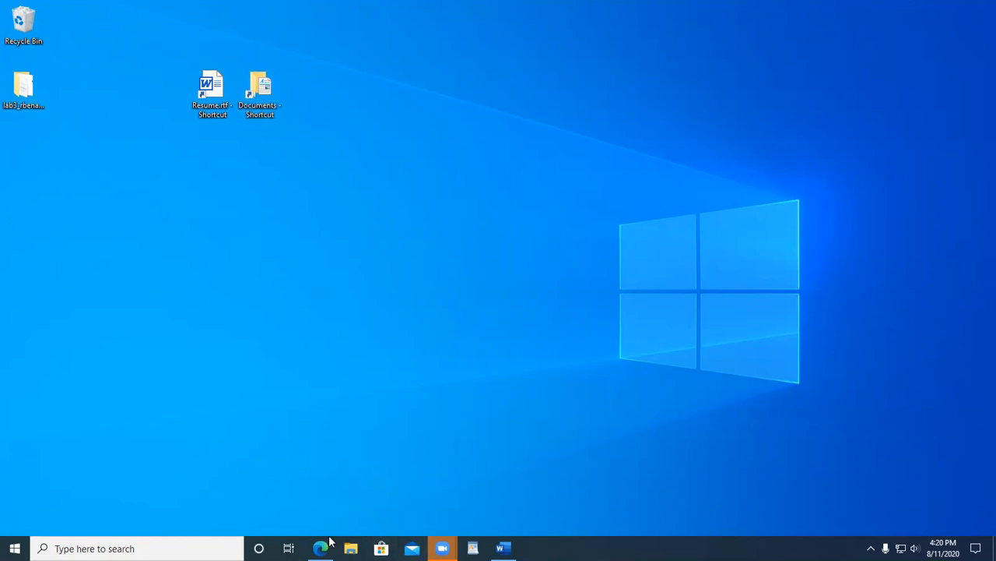
# Step: Create a desktop shortcut to Local Disk (C:) and place it beside the Documents shortcut
pyautogui.click(351, 548)
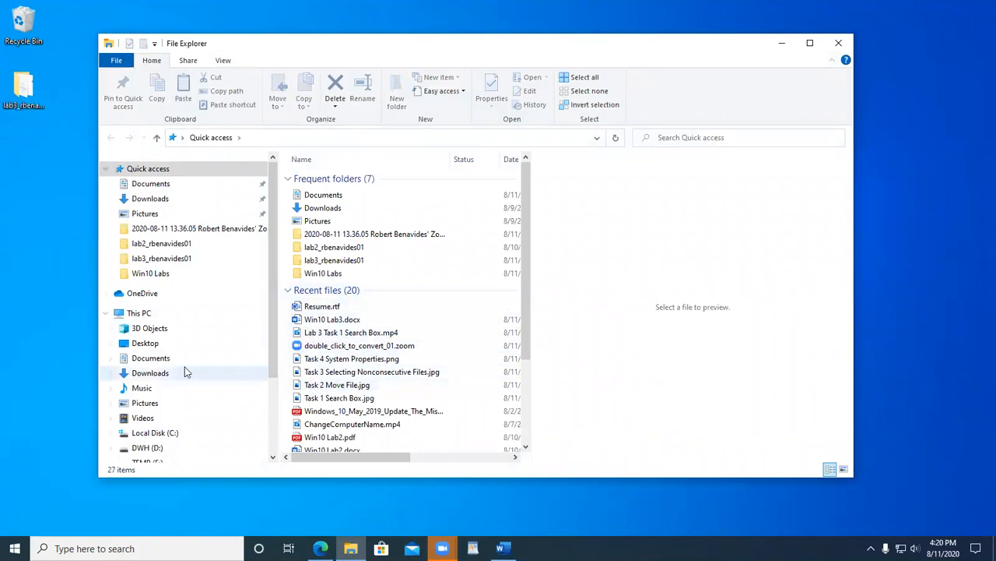
pyautogui.rightClick(159, 438)
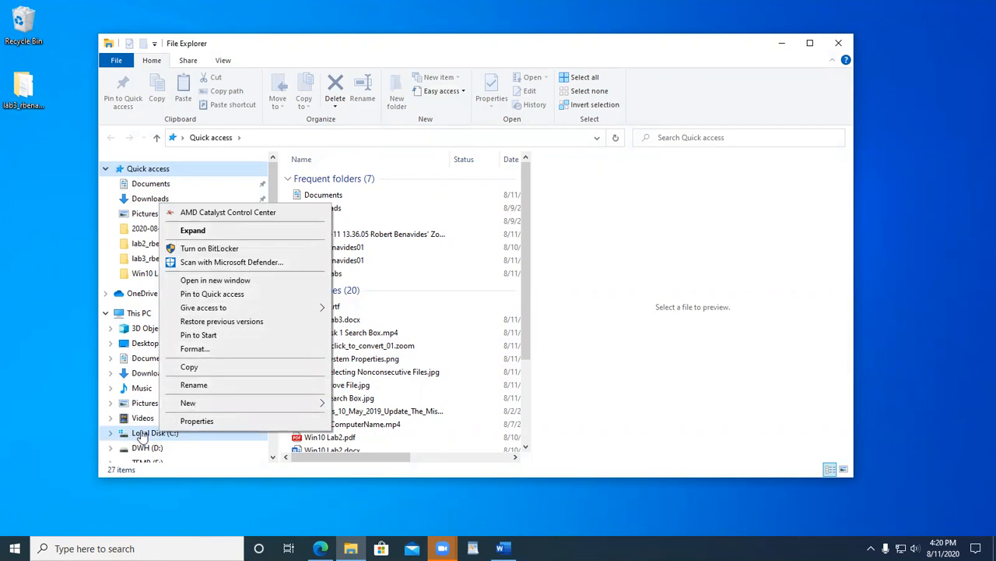
pyautogui.moveTo(144, 433); pyautogui.dragTo(57, 247)
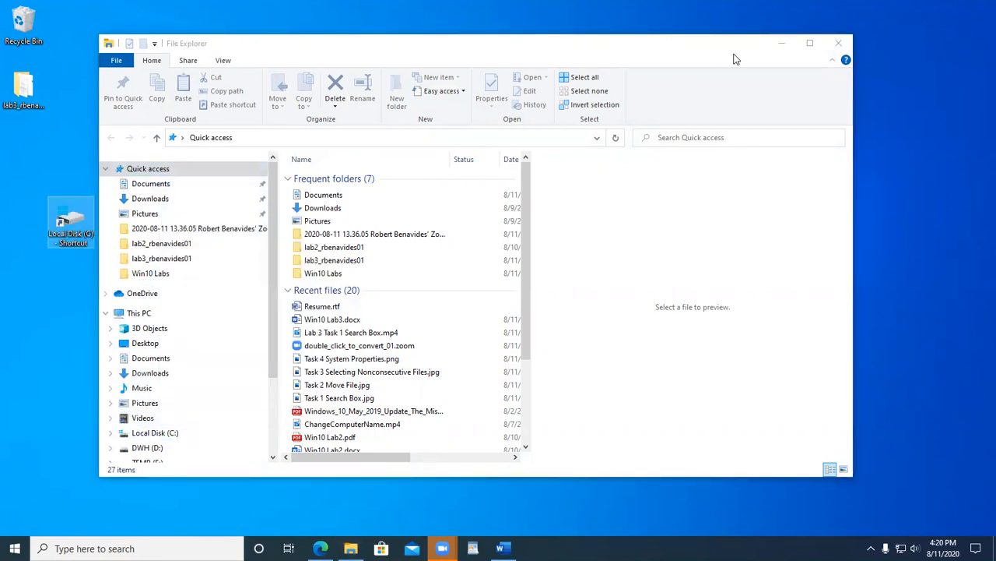
pyautogui.click(838, 43)
pyautogui.moveTo(66, 232); pyautogui.dragTo(316, 96)
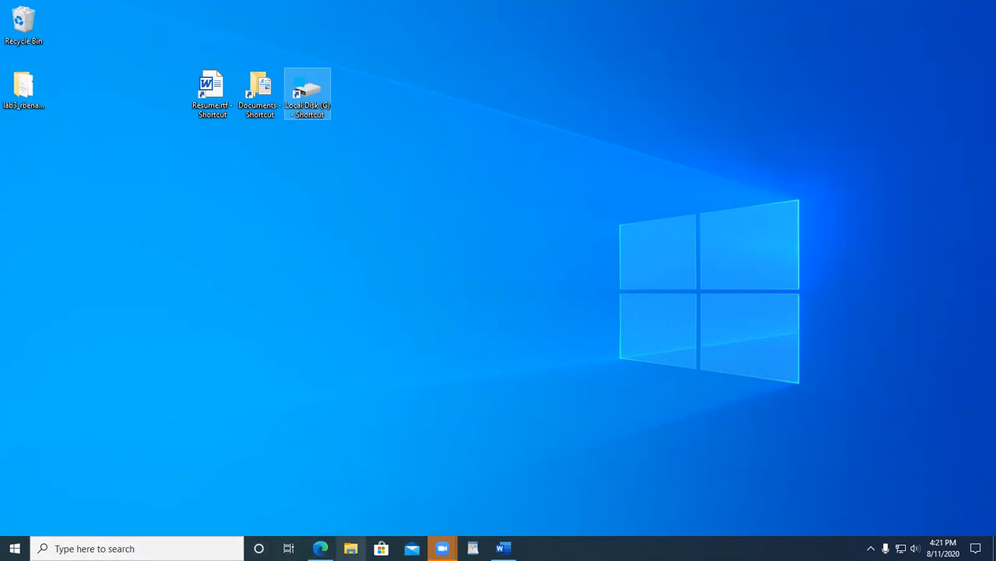
# Step: Open the System32 folder inside the Windows folder on Local Disk (C:) in File Explorer
pyautogui.click(350, 548)
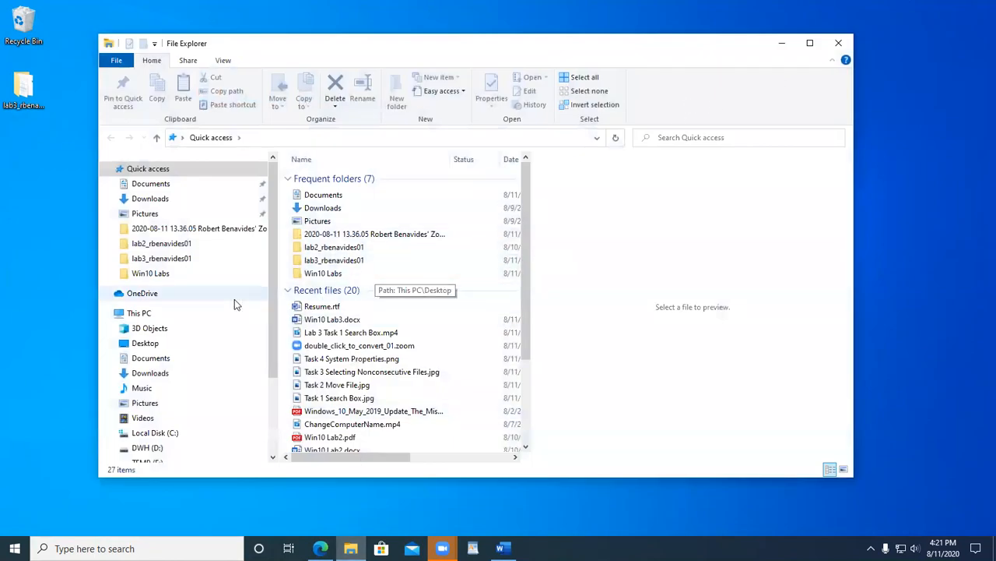
pyautogui.click(163, 433)
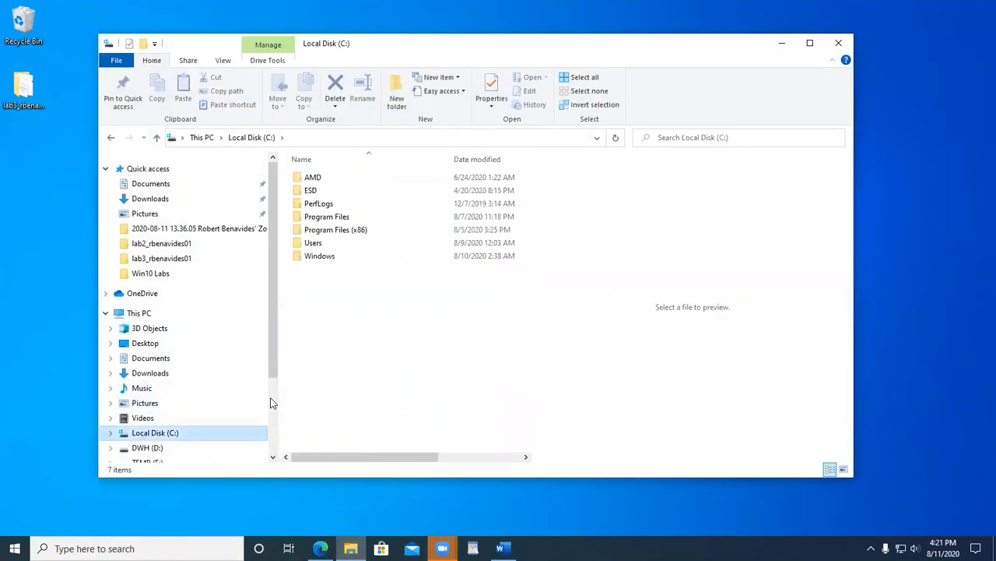
pyautogui.doubleClick(363, 259)
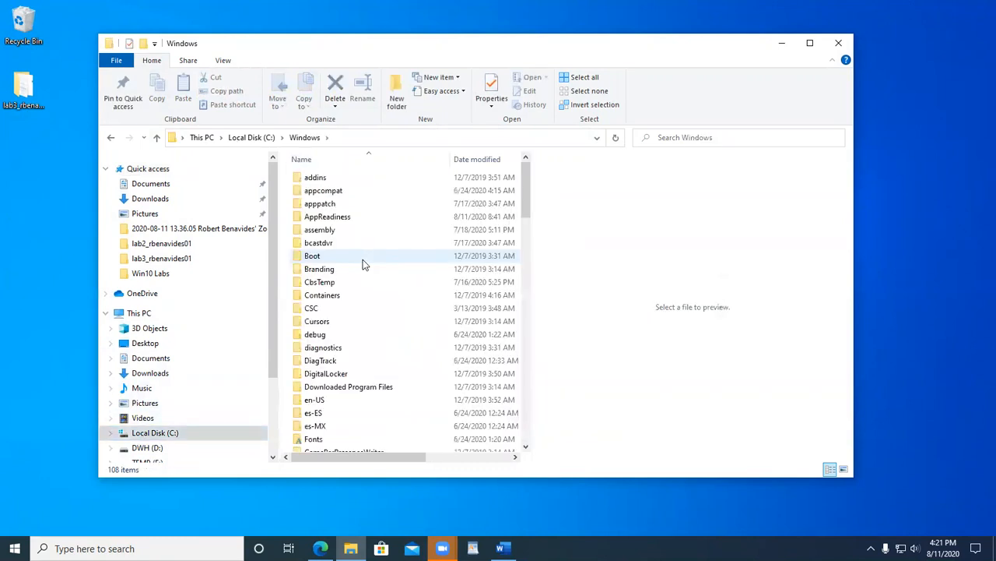
pyautogui.scroll(-4, 346, 307)
pyautogui.scroll(-9, 346, 327)
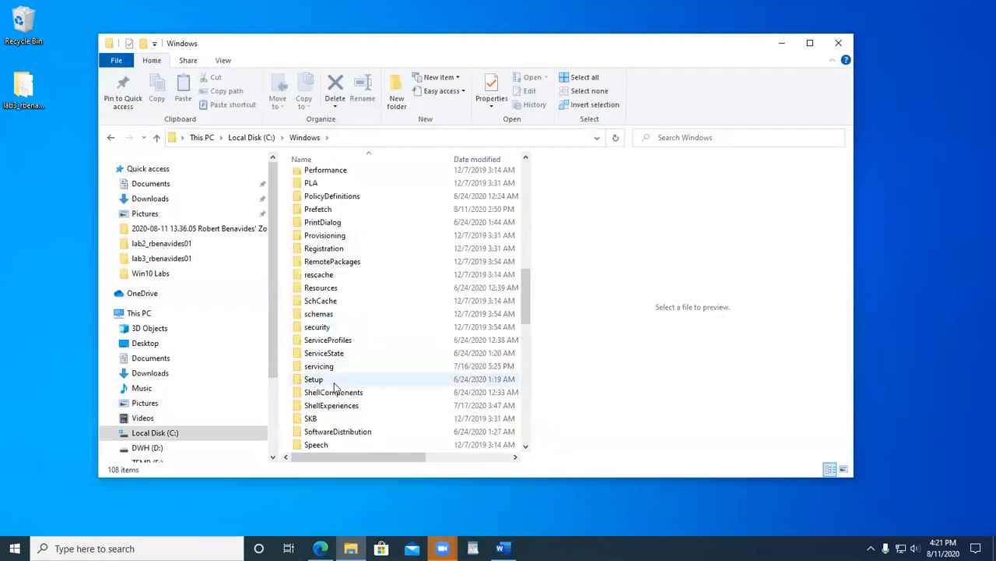
pyautogui.scroll(-2, 334, 386)
pyautogui.doubleClick(336, 410)
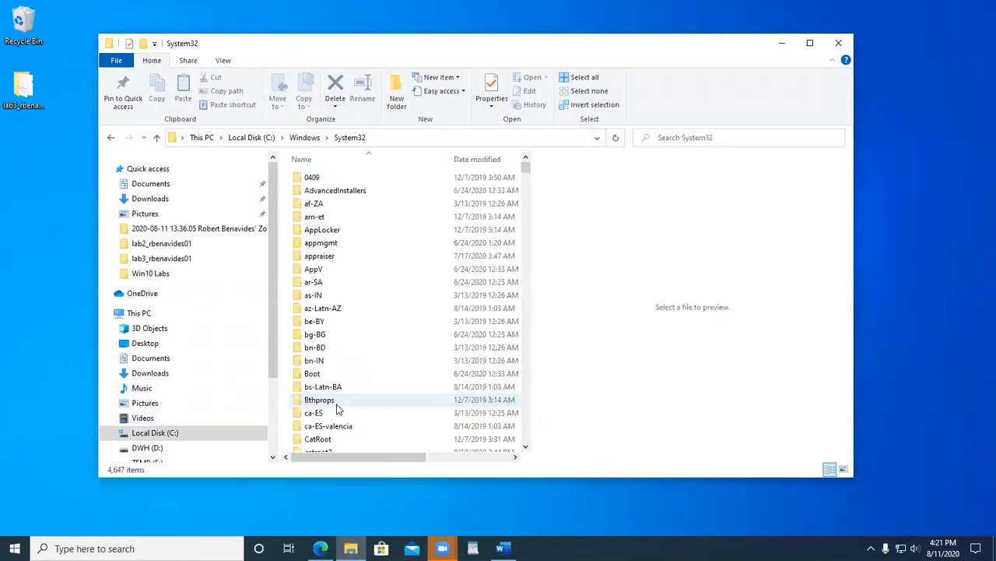
# Step: Look through the System32 file list for mspaint.exe
pyautogui.scroll(-20, 339, 405)
pyautogui.scroll(-20, 347, 385)
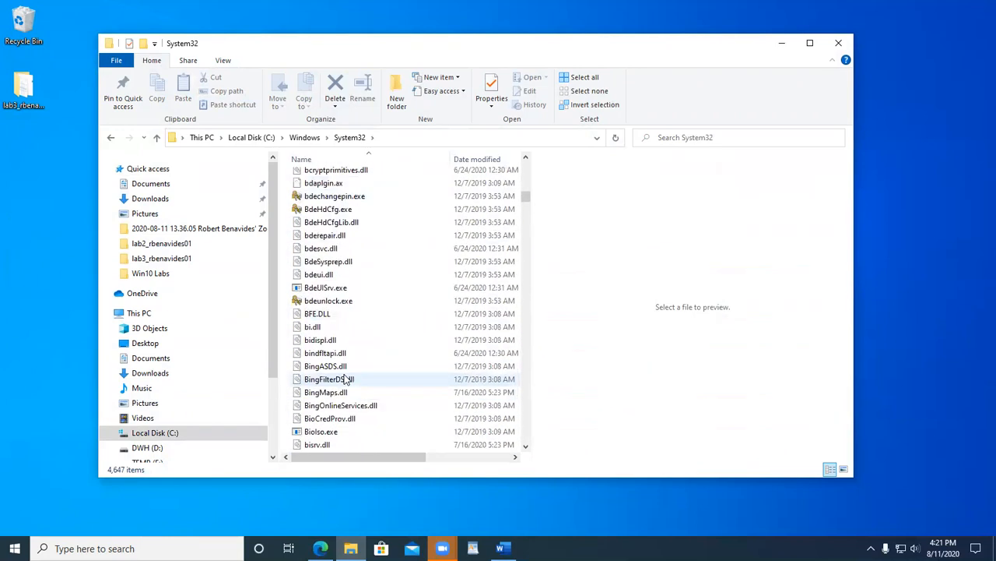
pyautogui.scroll(-20, 347, 379)
pyautogui.scroll(-20, 340, 366)
pyautogui.scroll(-20, 340, 366)
pyautogui.scroll(-20, 340, 366)
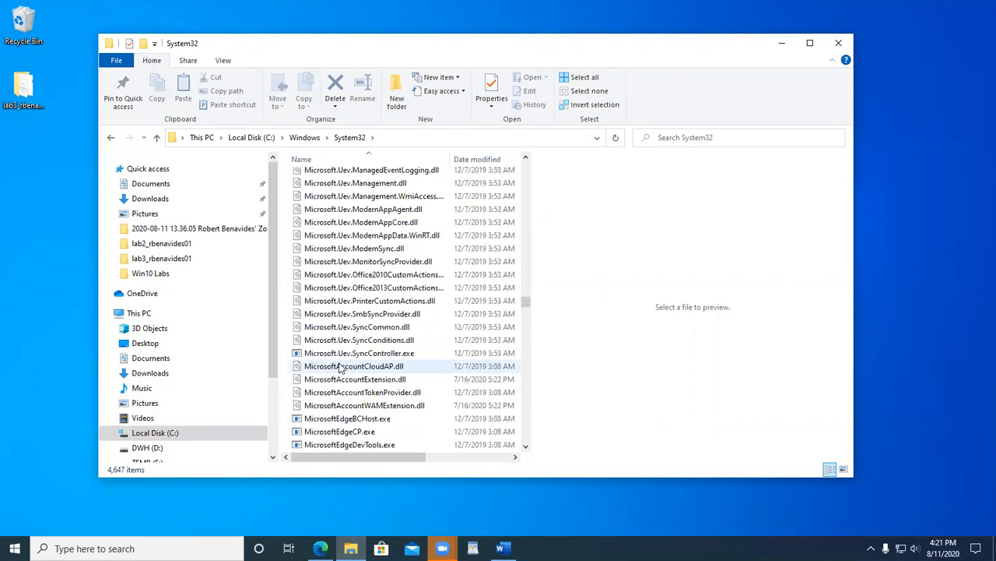
pyautogui.scroll(-15, 340, 367)
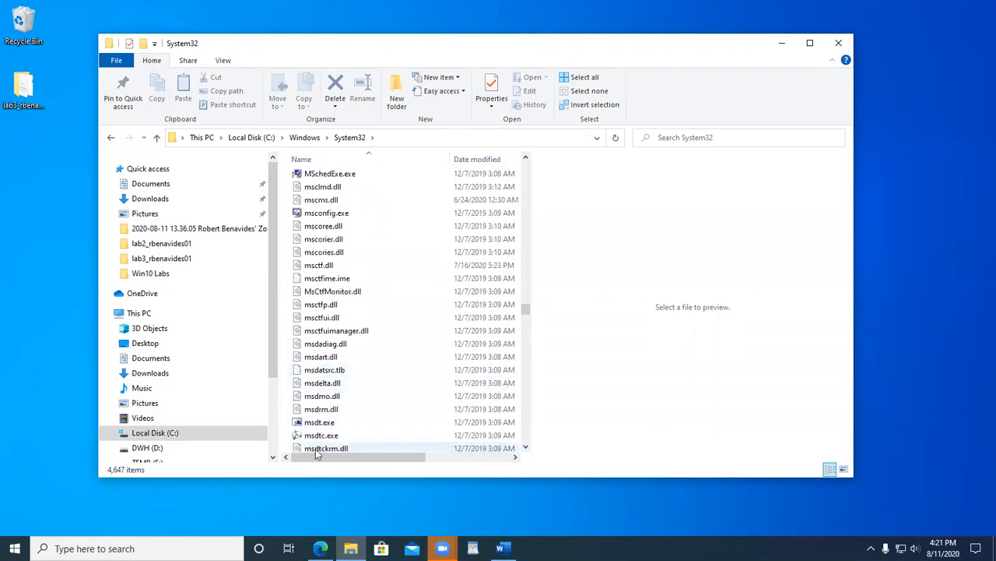
pyautogui.scroll(-6, 318, 445)
pyautogui.scroll(-4, 322, 442)
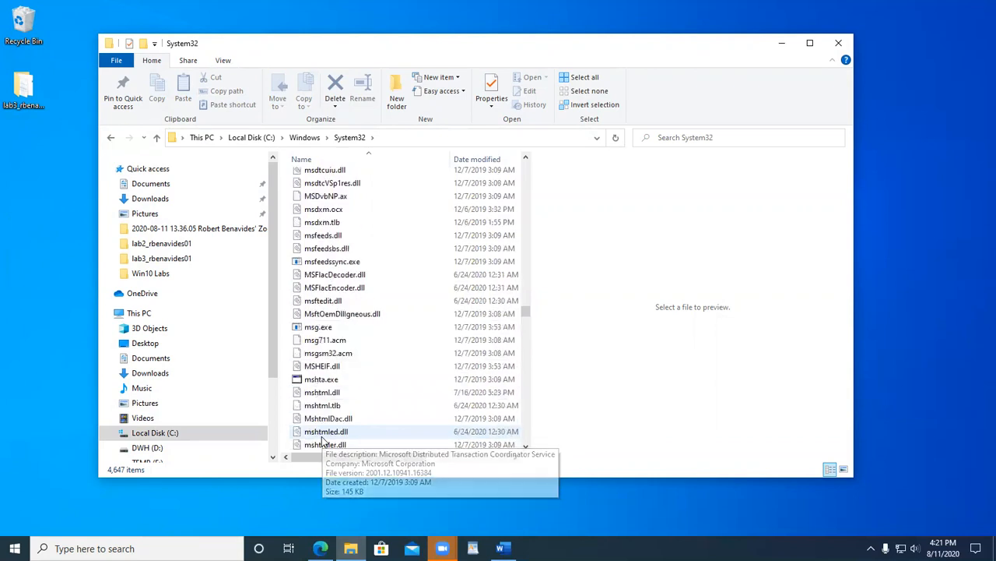
pyautogui.scroll(-6, 323, 440)
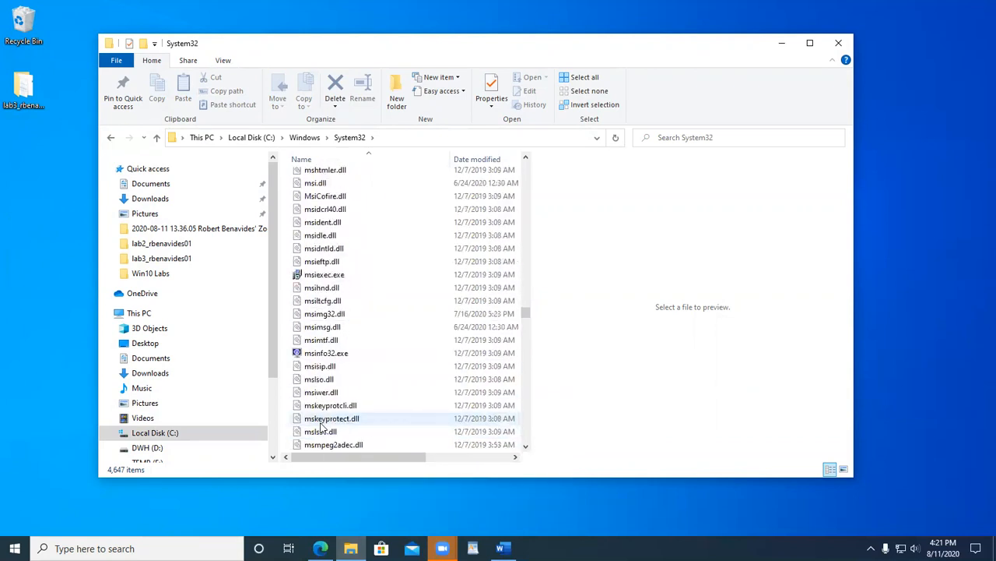
pyautogui.scroll(-9, 317, 356)
pyautogui.scroll(-6, 317, 357)
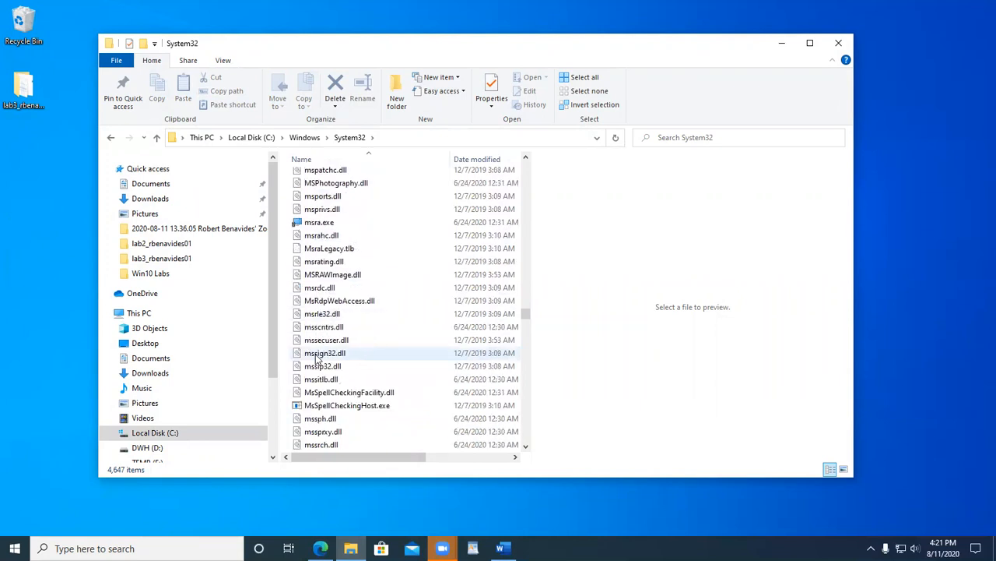
pyautogui.scroll(-12, 317, 349)
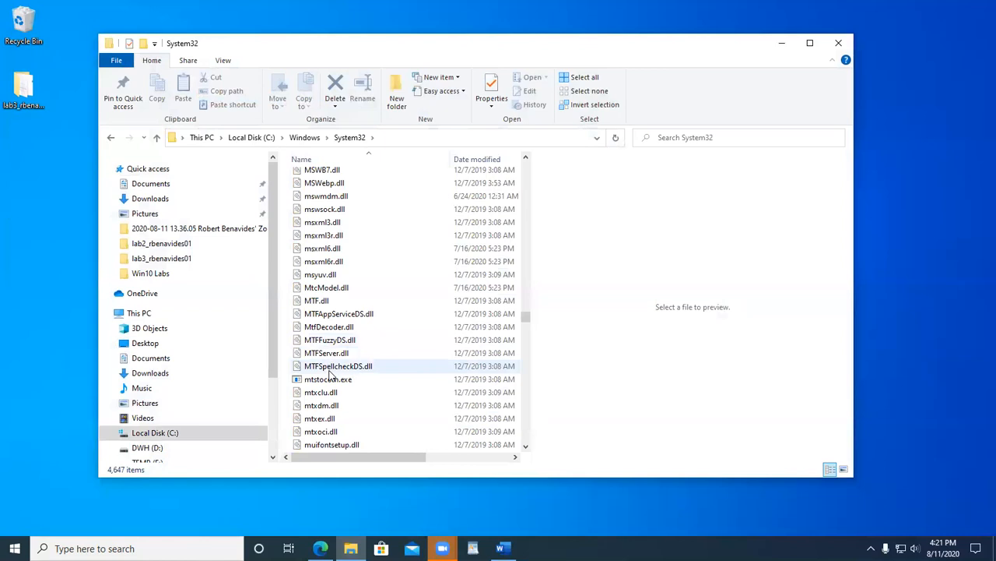
pyautogui.scroll(-6, 330, 375)
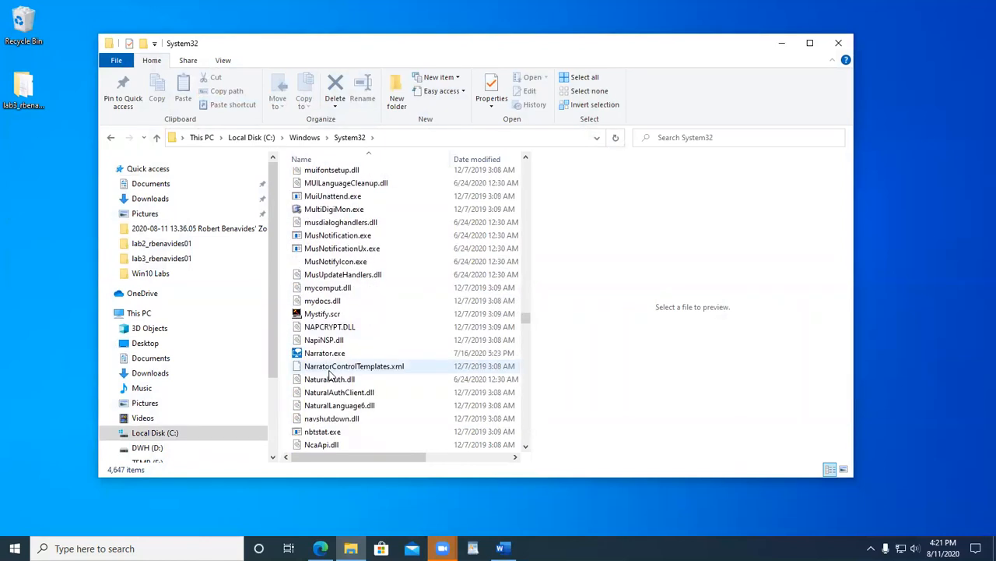
pyautogui.scroll(2, 328, 333)
pyautogui.scroll(2, 328, 334)
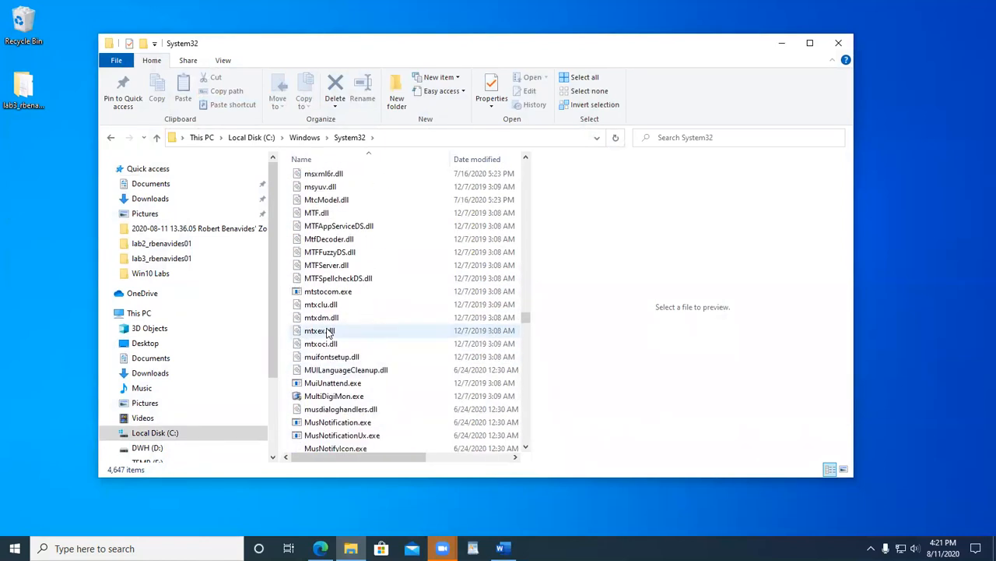
pyautogui.scroll(2, 328, 326)
pyautogui.scroll(5, 328, 327)
pyautogui.scroll(4, 328, 327)
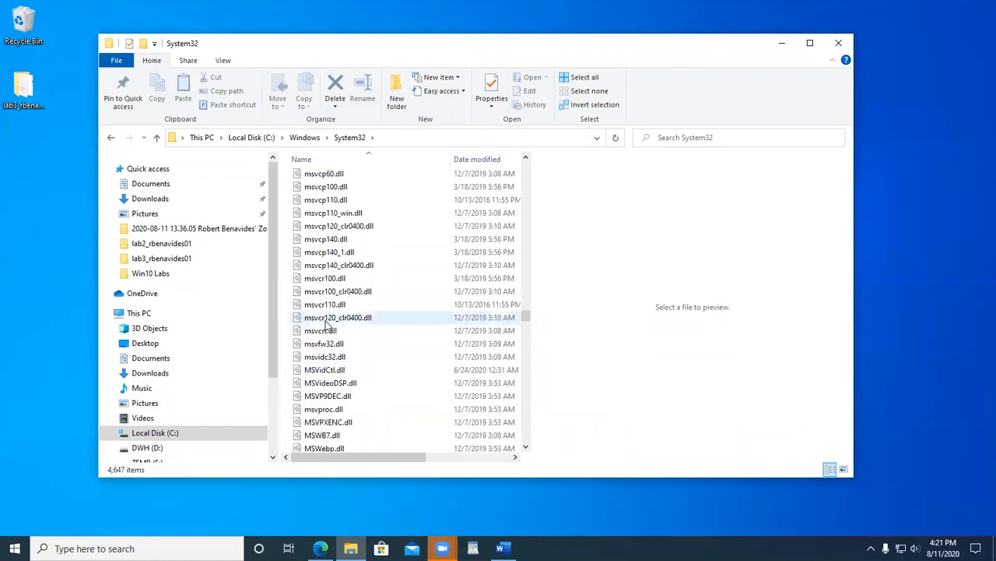
pyautogui.scroll(2, 327, 327)
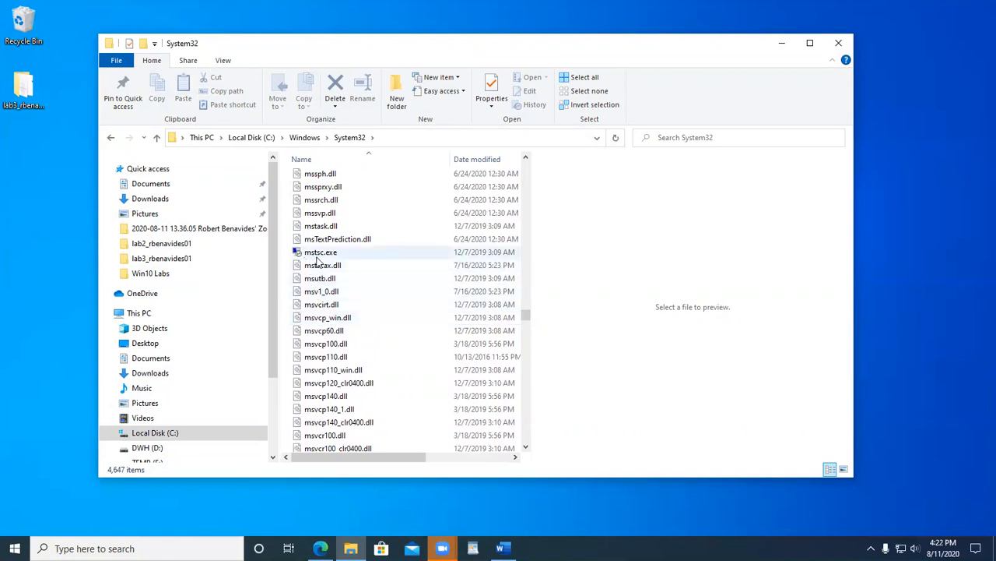
pyautogui.scroll(2, 316, 262)
pyautogui.scroll(3, 323, 288)
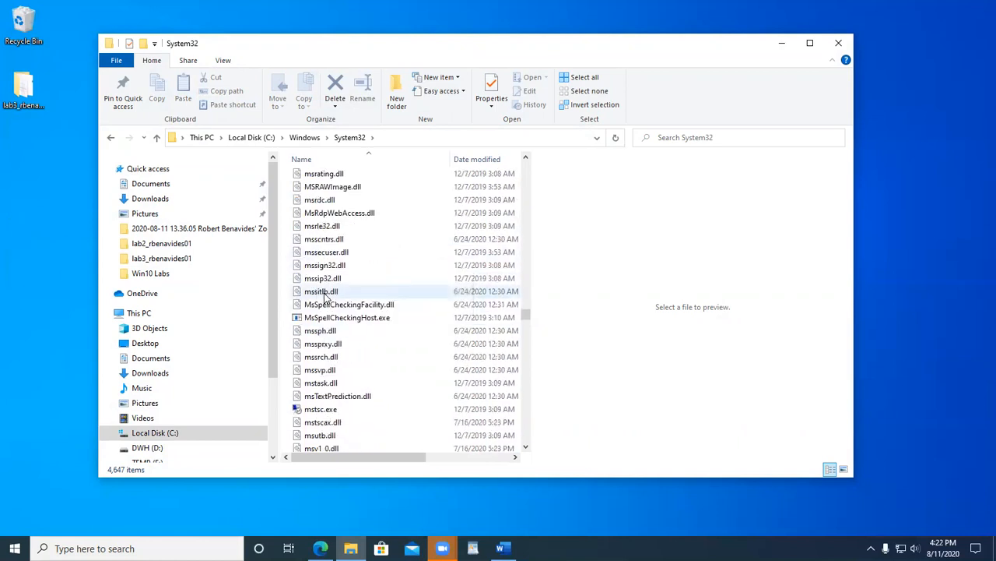
pyautogui.scroll(3, 326, 298)
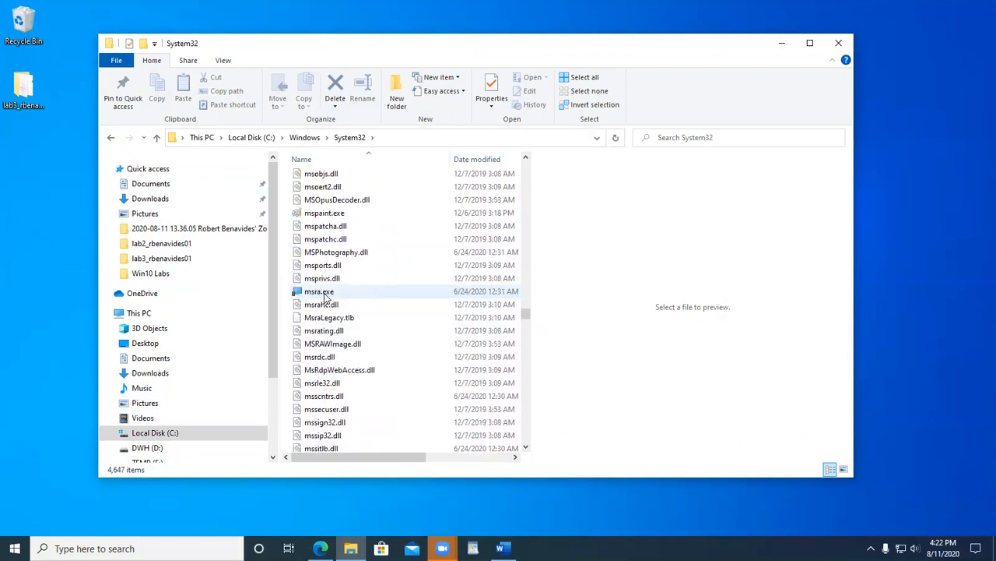
# Step: Create a desktop shortcut to mspaint.exe, close File Explorer and place the shortcut beside the Local Disk (C) shortcut
pyautogui.moveTo(325, 218)
pyautogui.mouseDown()
pyautogui.moveTo(415, 276)
pyautogui.moveTo(362, 255)
pyautogui.moveTo(218, 237)
pyautogui.moveTo(314, 224)
pyautogui.mouseUp()
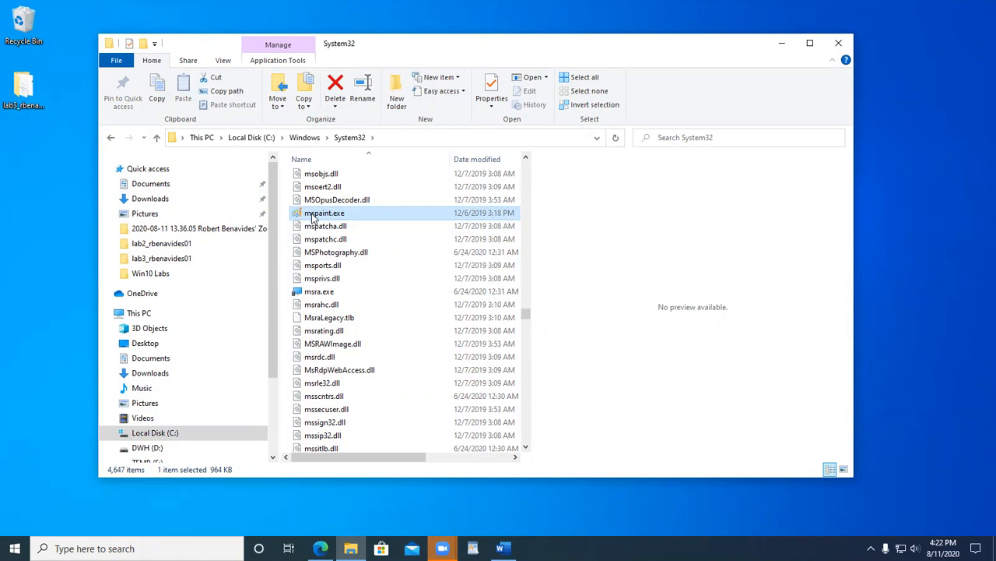
pyautogui.rightClick(312, 218)
pyautogui.moveTo(349, 344)
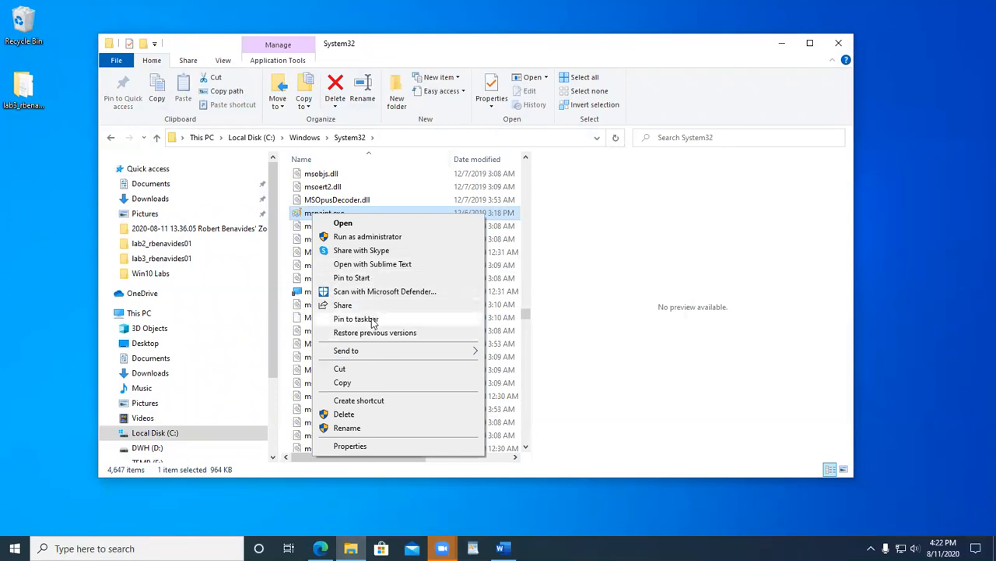
pyautogui.click(362, 401)
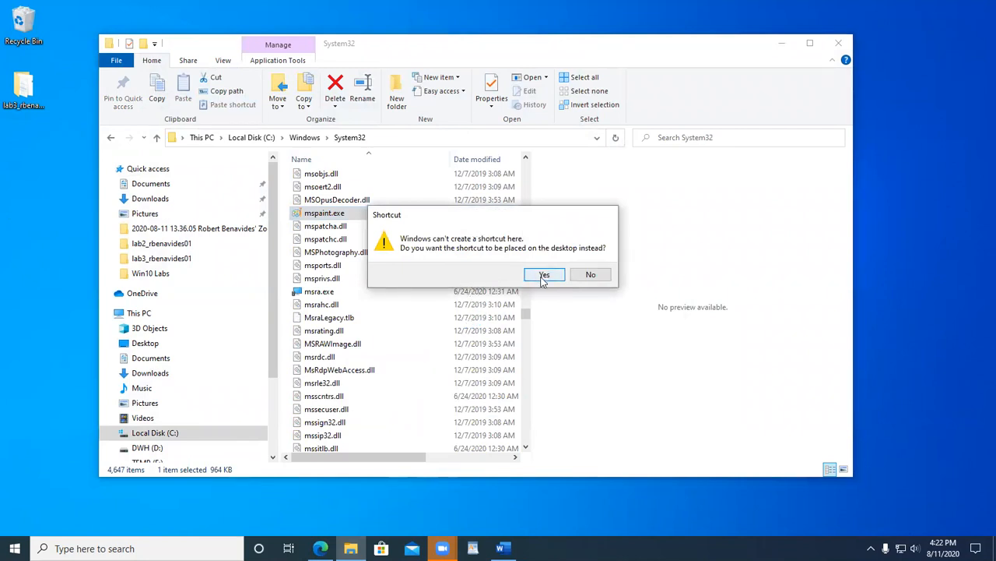
pyautogui.click(544, 275)
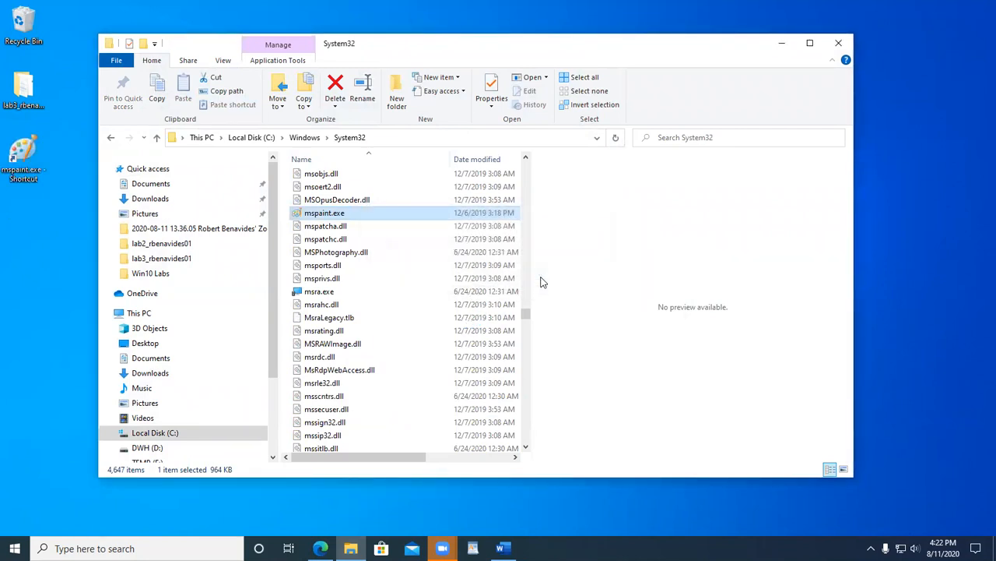
pyautogui.click(834, 44)
pyautogui.moveTo(21, 153); pyautogui.dragTo(288, 141)
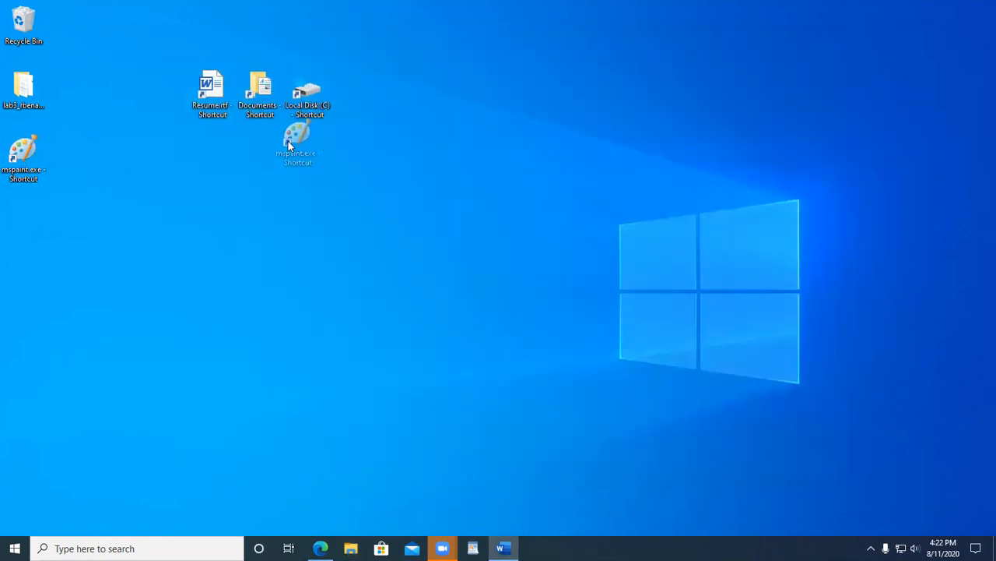
pyautogui.moveTo(369, 93); pyautogui.dragTo(369, 93)
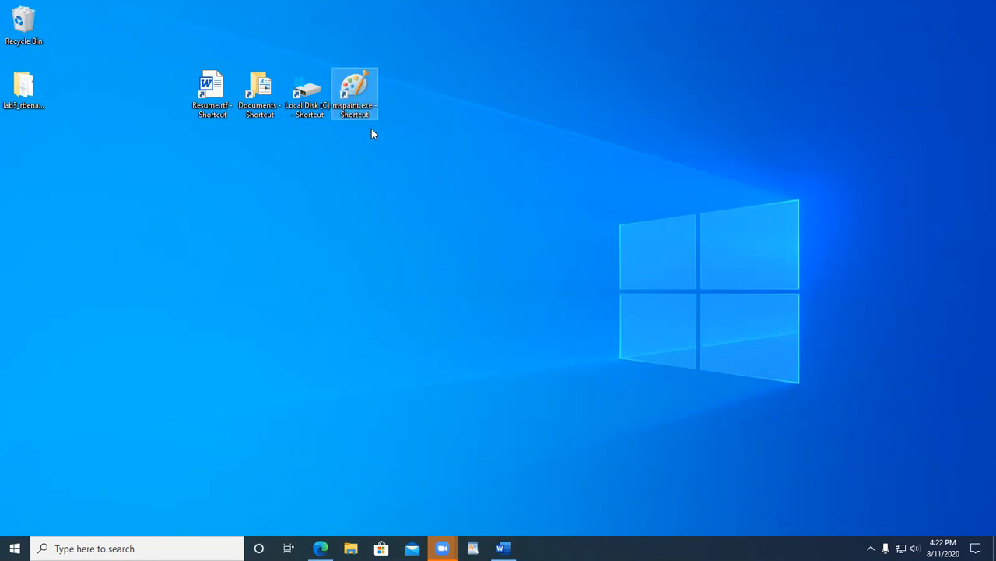
# Step: Create a desktop shortcut to Paint from Windows Accessories in the Start menu's app list and place it beside the mspaint.exe shortcut
pyautogui.click(14, 545)
pyautogui.scroll(-10, 73, 466)
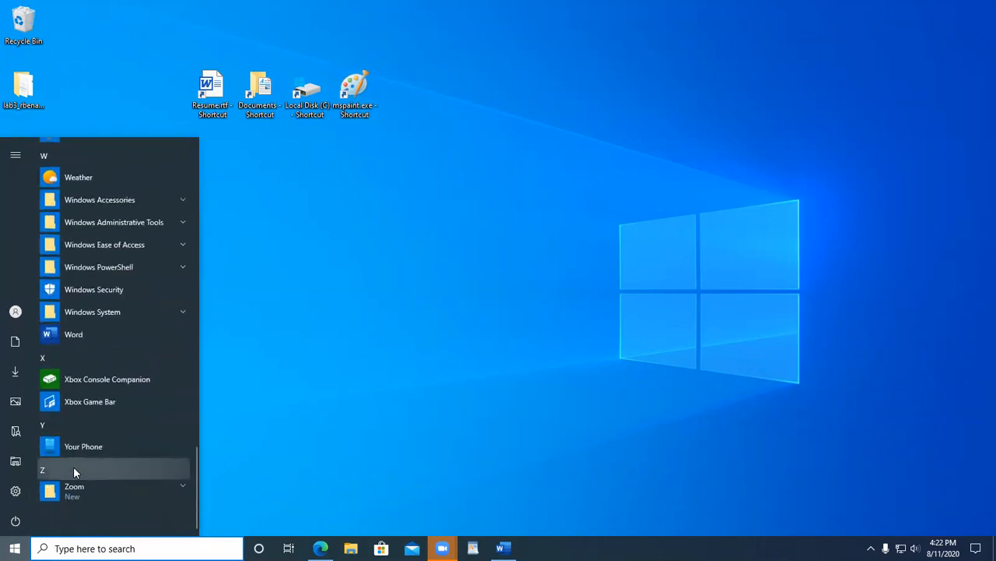
pyautogui.click(104, 200)
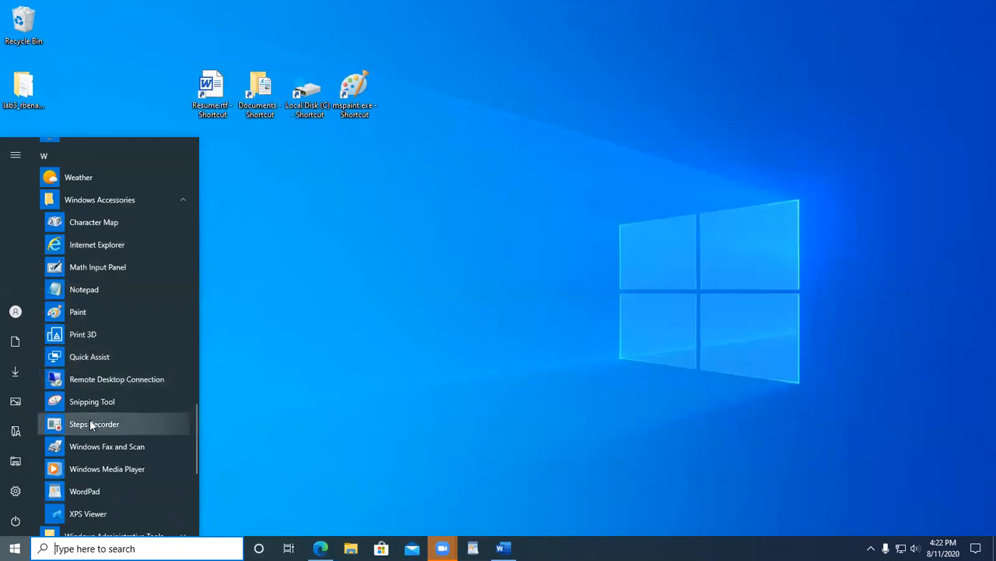
pyautogui.moveTo(83, 313)
pyautogui.mouseDown()
pyautogui.moveTo(129, 316)
pyautogui.moveTo(468, 185)
pyautogui.moveTo(451, 67)
pyautogui.moveTo(445, 107)
pyautogui.moveTo(452, 102)
pyautogui.mouseUp()
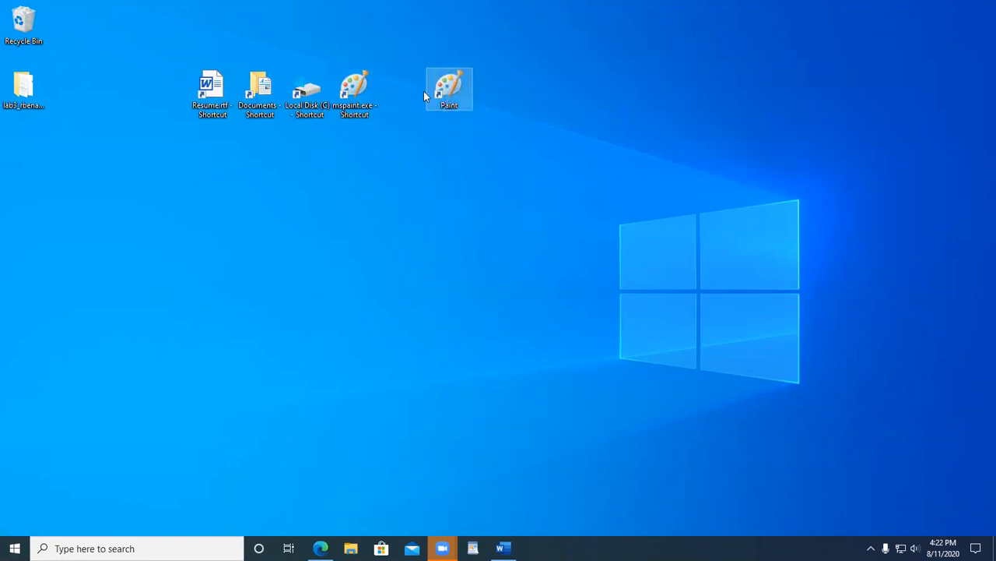
pyautogui.moveTo(444, 90); pyautogui.dragTo(401, 92)
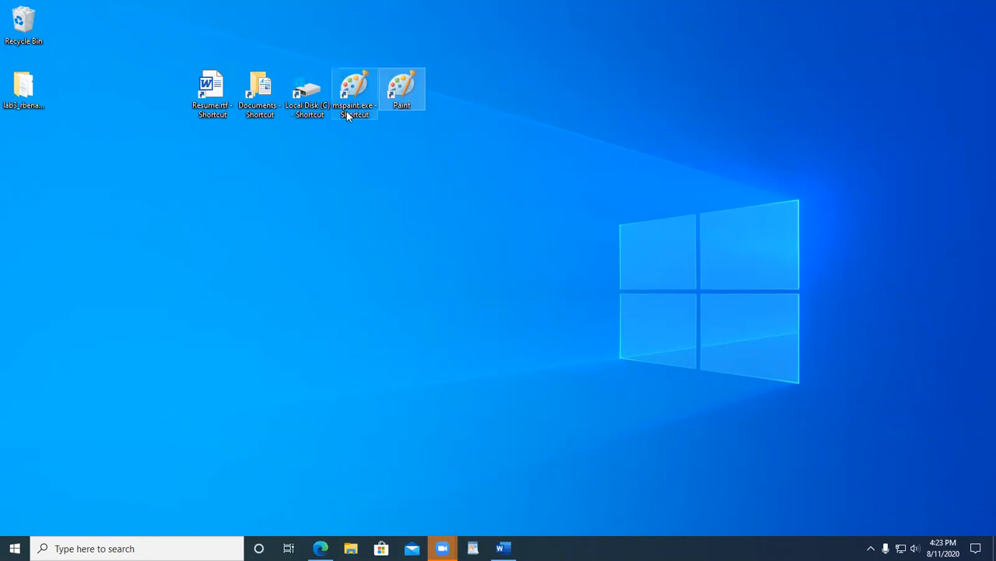
# Step: Rename the Resume.rtf desktop shortcut as Resume.rtf, removing the "- Shortcut" suffix
pyautogui.rightClick(208, 112)
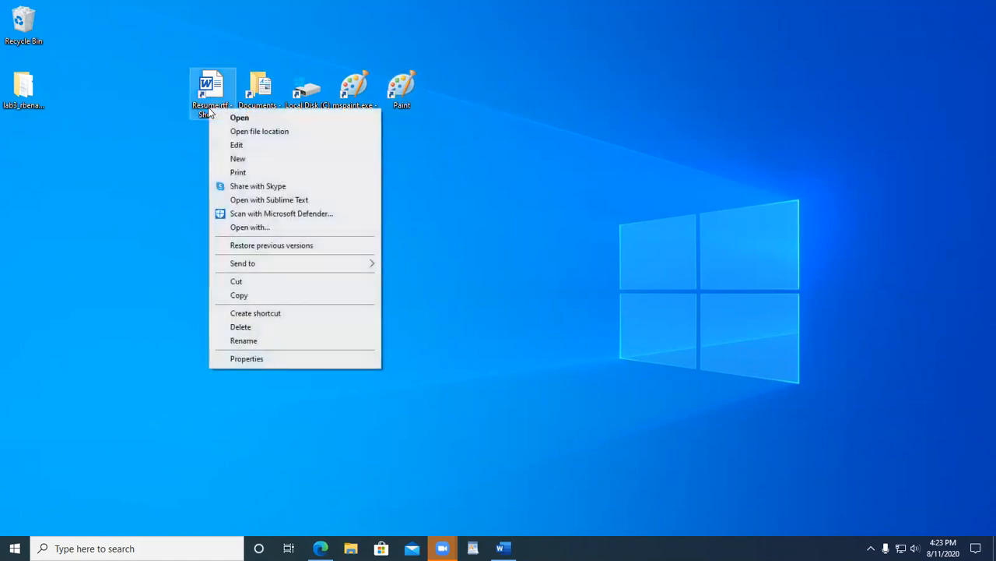
pyautogui.click(265, 341)
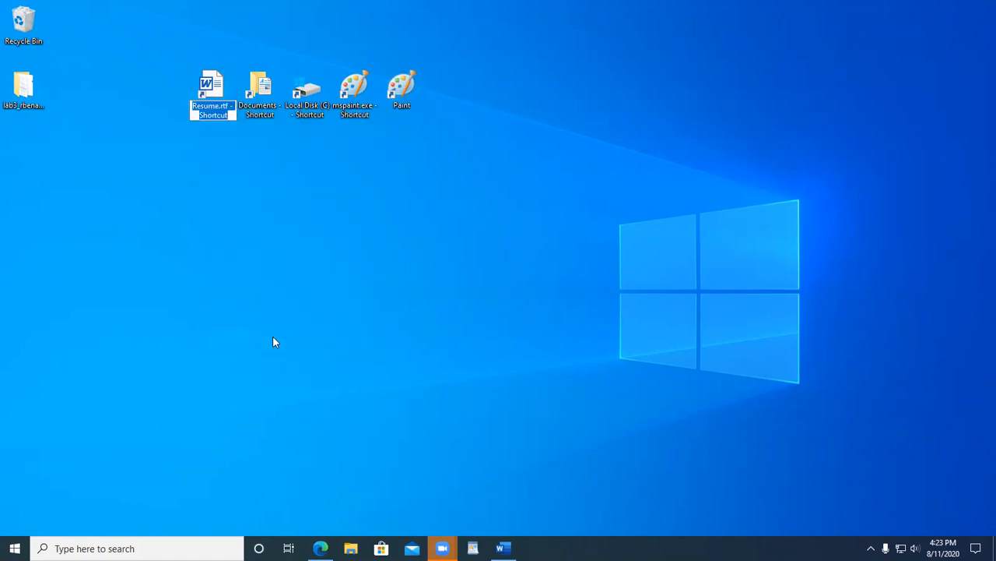
pyautogui.press('Home')
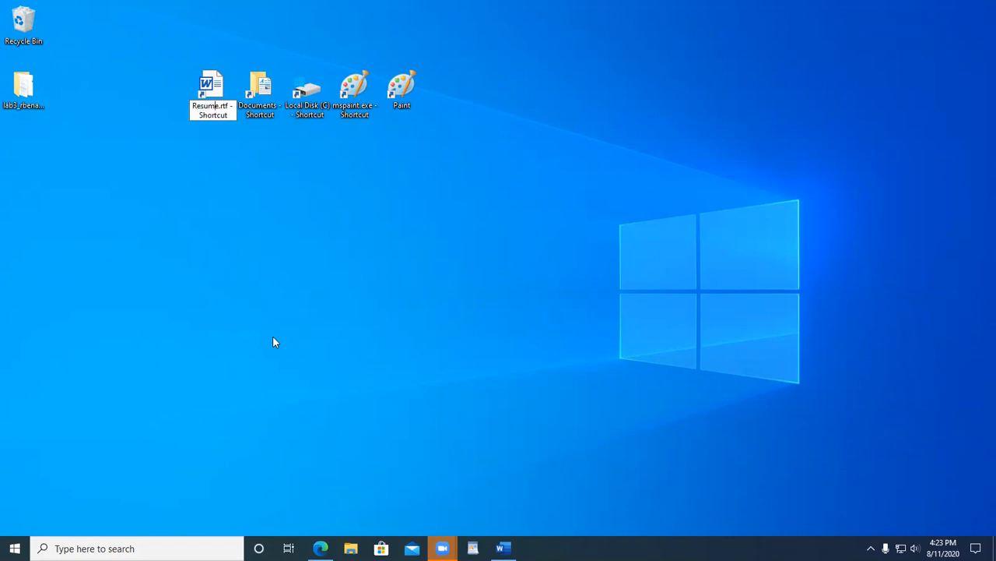
pyautogui.press('End')
pyautogui.press('BackSpace')
pyautogui.press('BackSpace')
pyautogui.press('BackSpace')
pyautogui.press('BackSpace')
pyautogui.press('BackSpace')
pyautogui.press('BackSpace')
pyautogui.press('BackSpace')
pyautogui.press('BackSpace')
pyautogui.press('BackSpace')
pyautogui.press('BackSpace')
pyautogui.press('BackSpace')
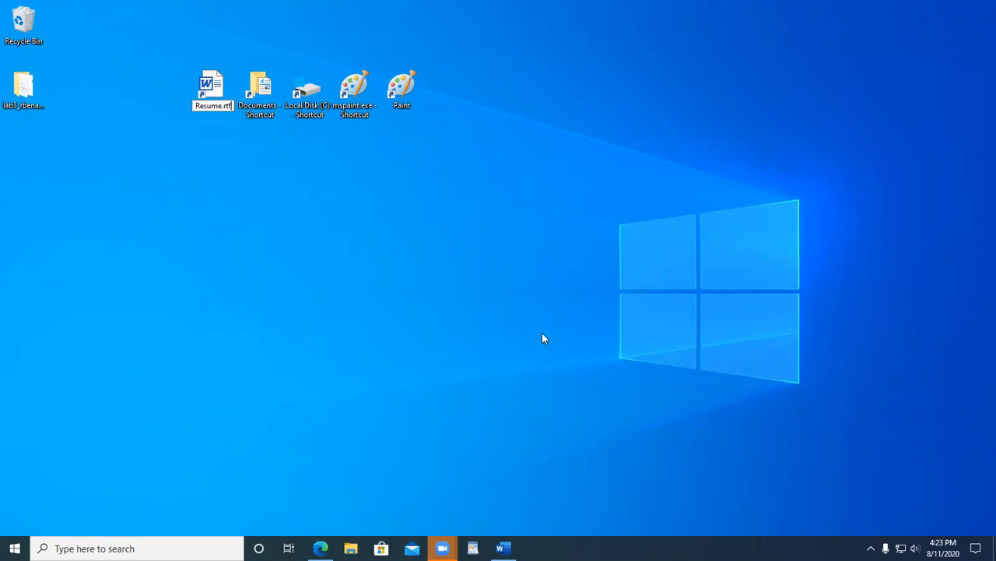
pyautogui.press('Return')
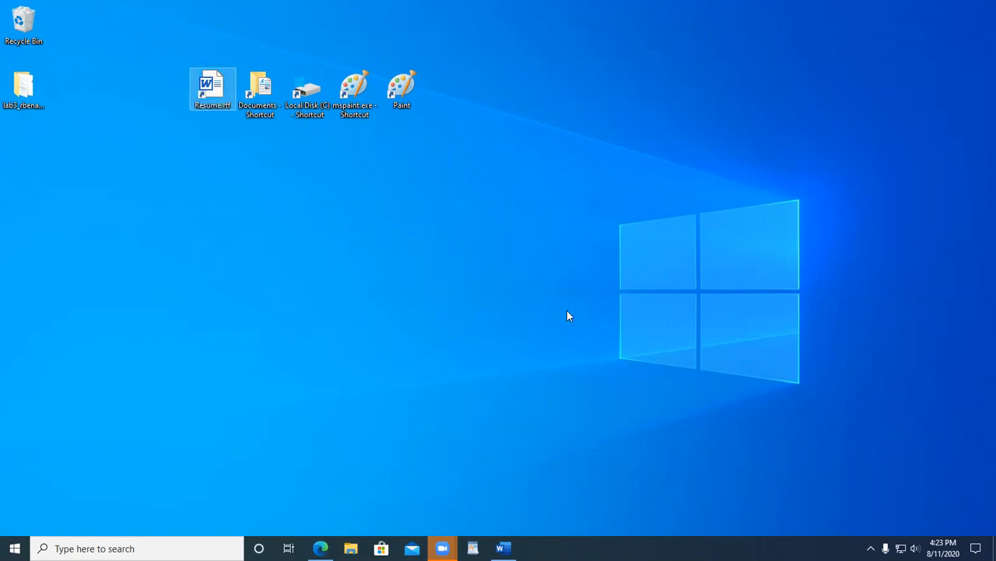
# Step: Rename the Documents desktop shortcut as Documents, removing the "- Shortcut" suffix
pyautogui.click(260, 97)
pyautogui.rightClick(261, 102)
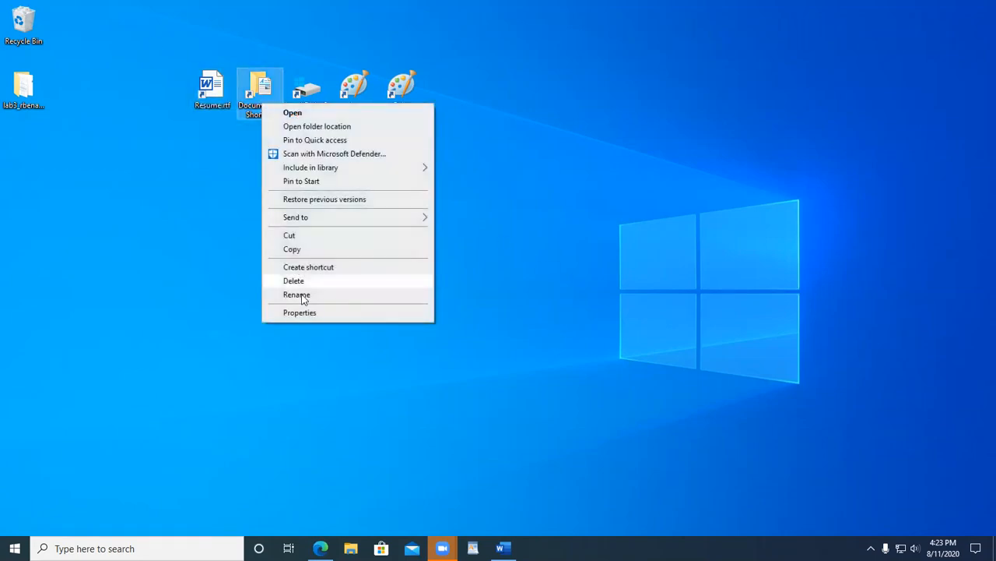
pyautogui.click(297, 297)
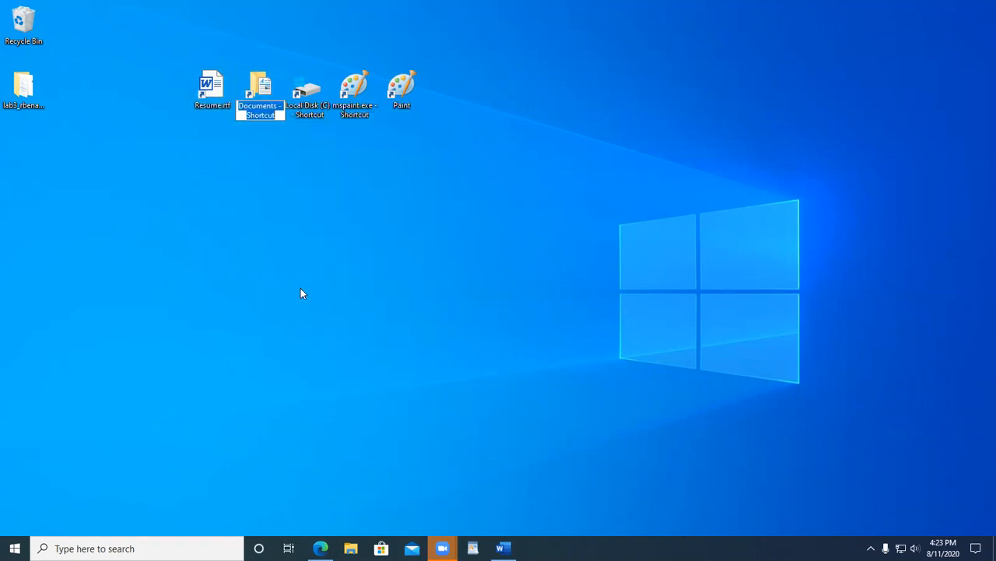
pyautogui.press('Home')
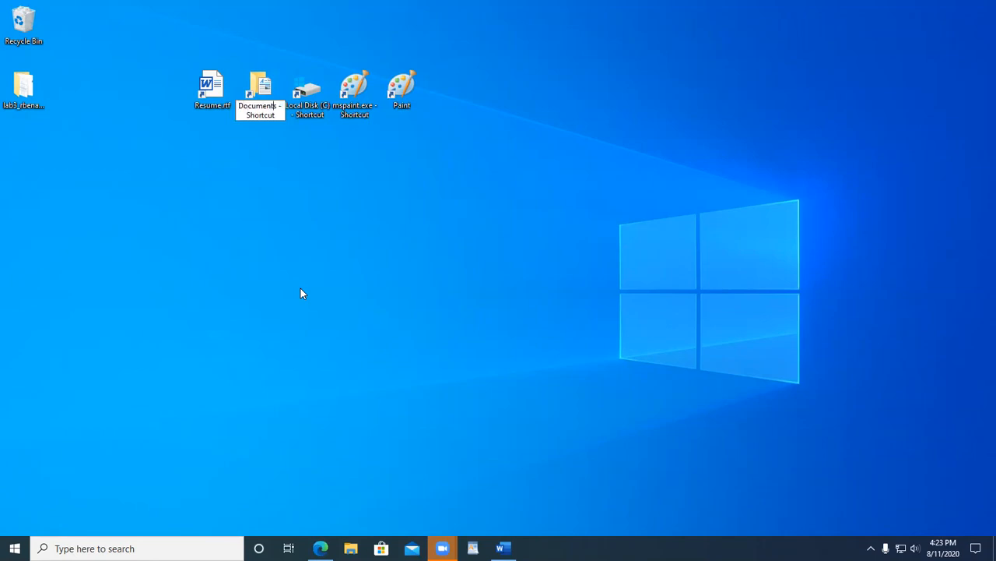
pyautogui.press('End')
pyautogui.press('BackSpace')
pyautogui.press('BackSpace')
pyautogui.press('BackSpace')
pyautogui.press('BackSpace')
pyautogui.press('BackSpace')
pyautogui.press('BackSpace')
pyautogui.press('BackSpace')
pyautogui.press('BackSpace')
pyautogui.press('BackSpace')
pyautogui.press('BackSpace')
pyautogui.press('BackSpace')
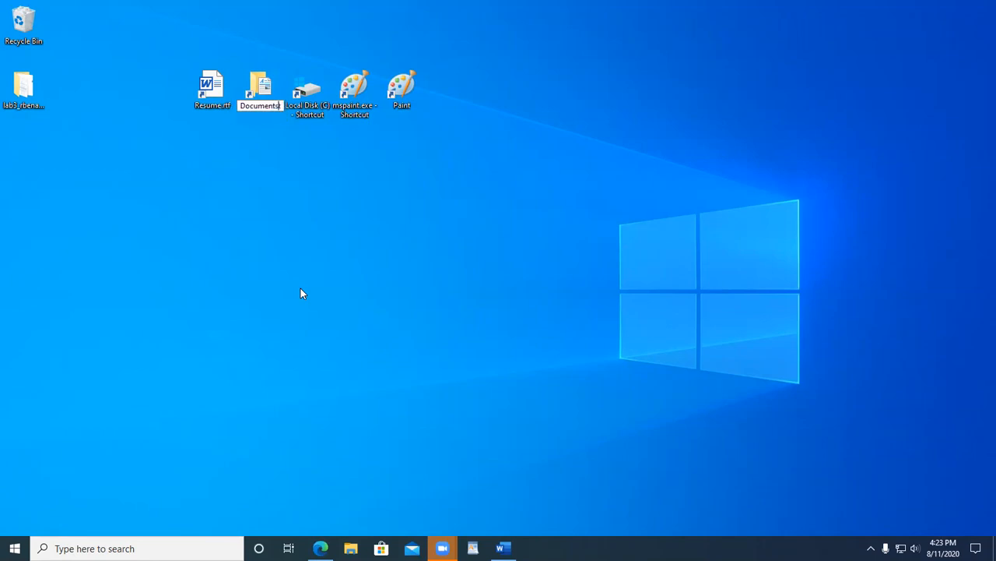
pyautogui.press('Return')
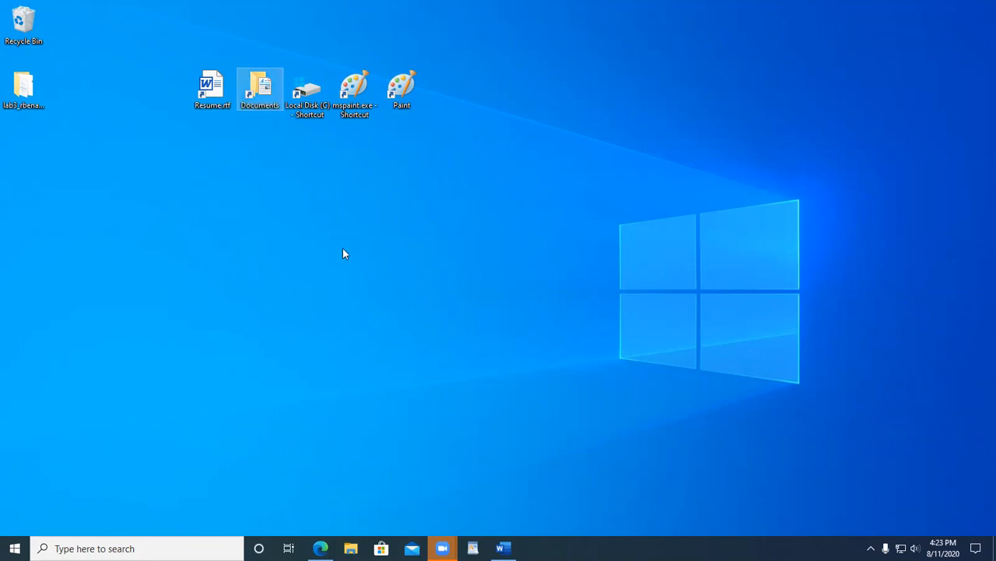
# Step: Rename the Local Disk (C) desktop shortcut as Local Disk (C), removing the "- Shortcut" suffix
pyautogui.rightClick(309, 110)
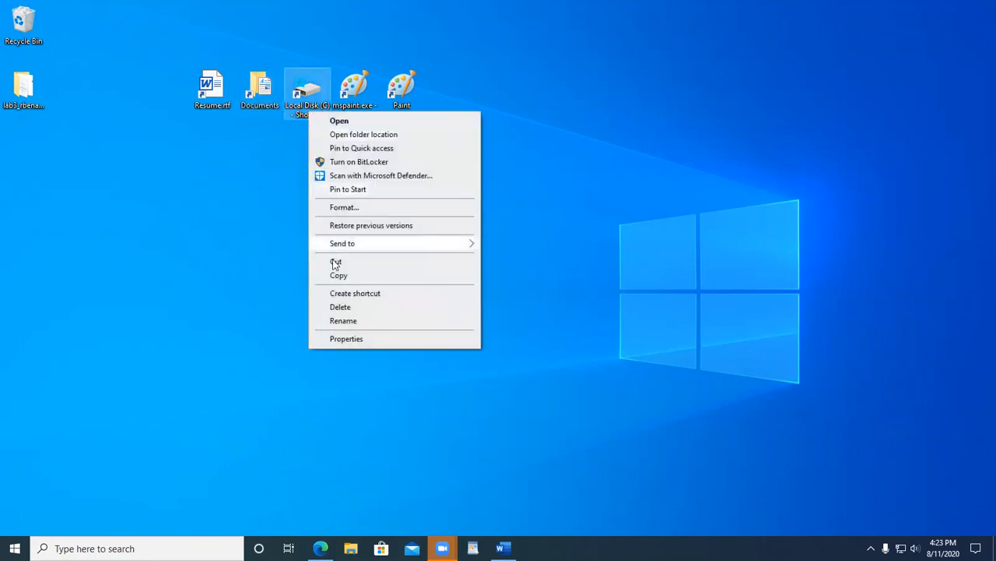
pyautogui.click(343, 321)
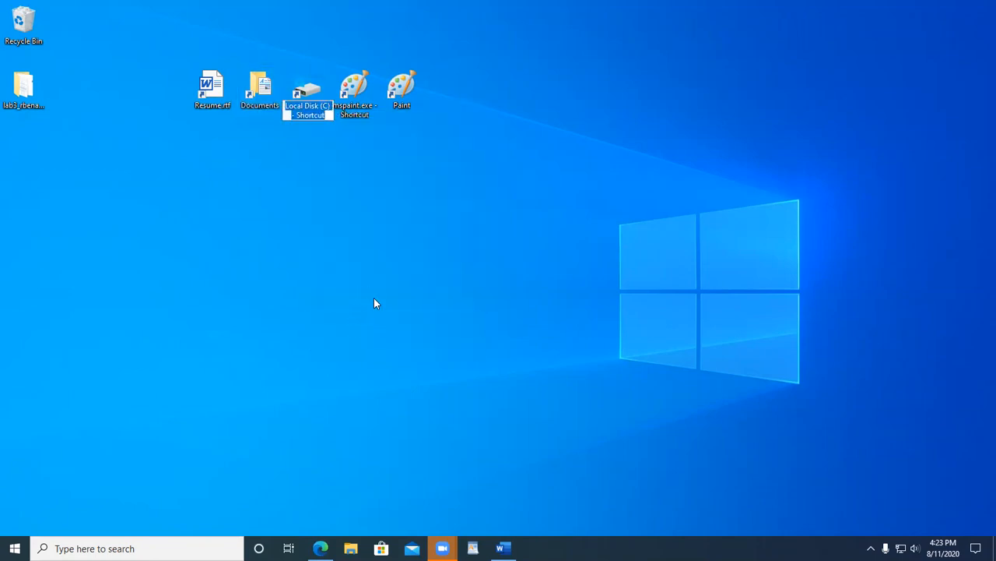
pyautogui.press('Up')
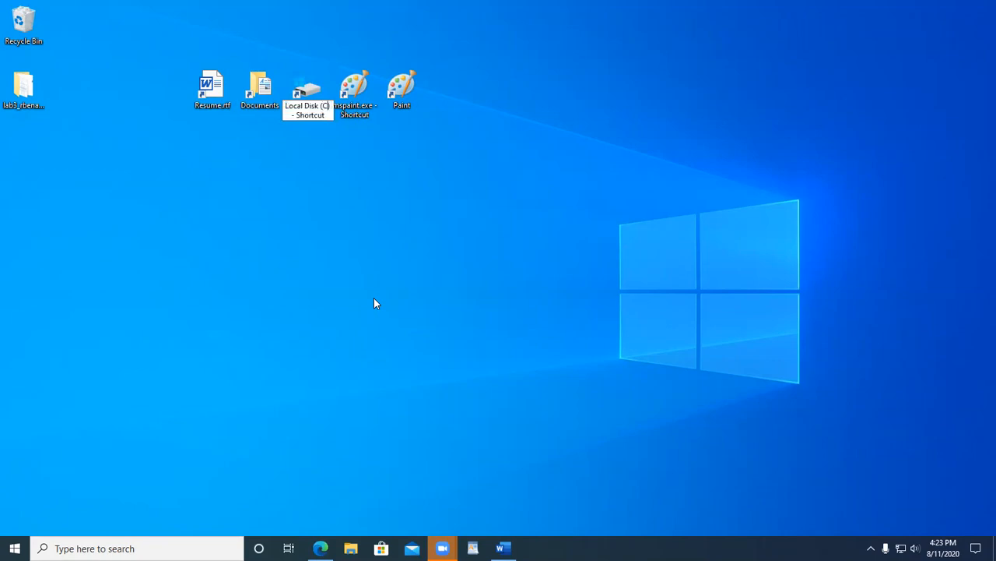
pyautogui.press('Delete')
pyautogui.press('Delete')
pyautogui.press('Delete')
pyautogui.press('Delete')
pyautogui.press('Delete')
pyautogui.press('Delete')
pyautogui.press('Delete')
pyautogui.press('Delete')
pyautogui.press('Delete')
pyautogui.press('Delete')
pyautogui.press('Delete')
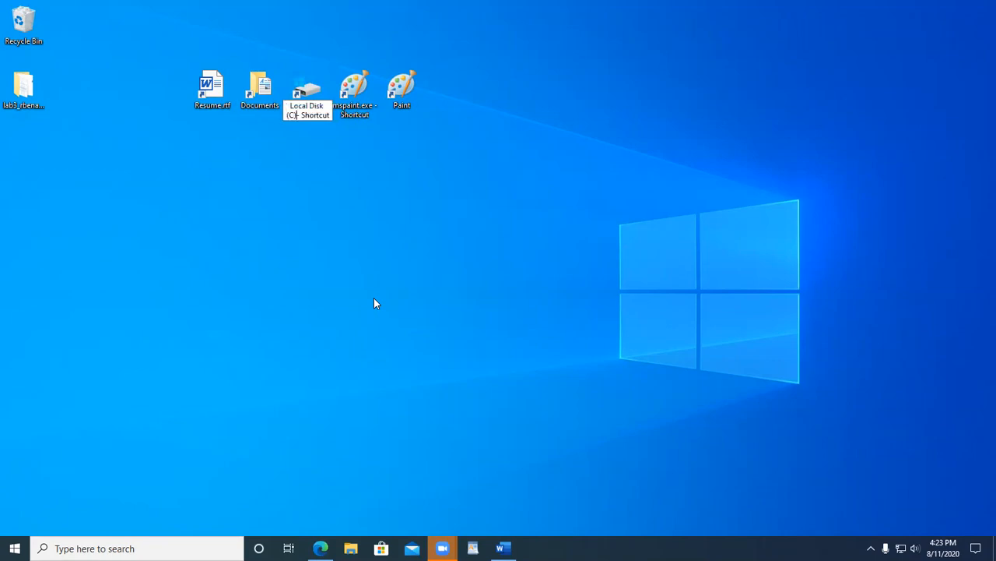
pyautogui.press('Delete')
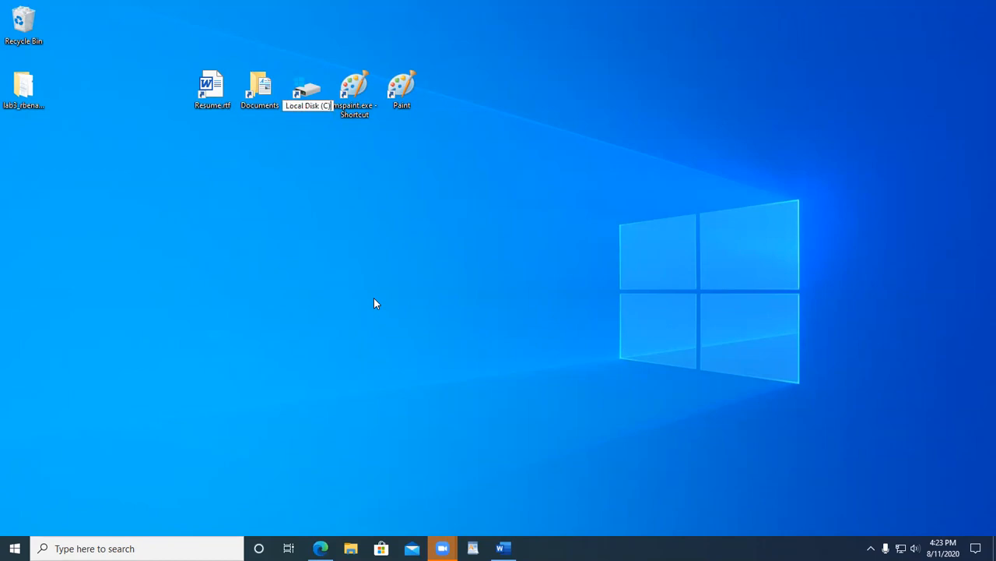
pyautogui.press('Return')
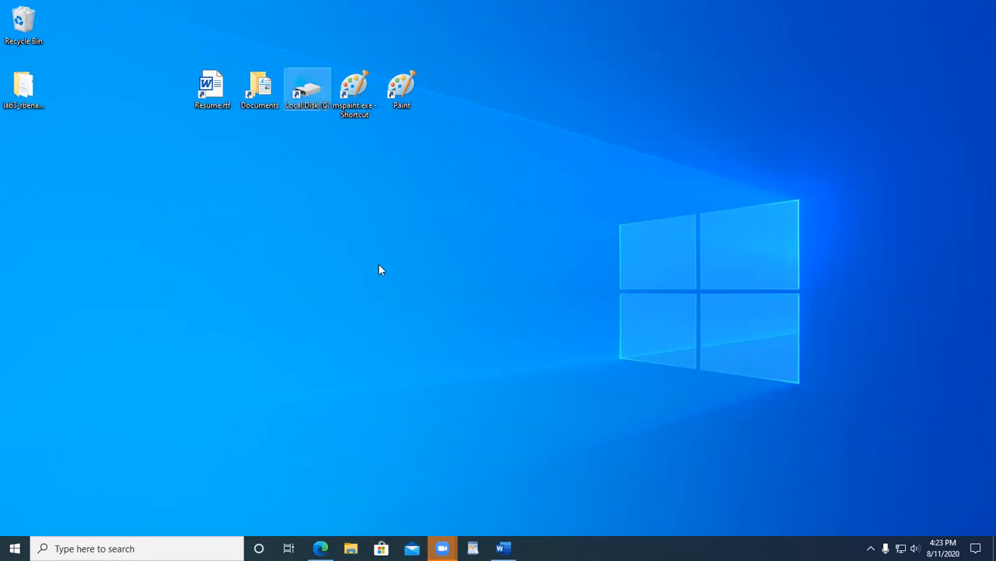
pyautogui.rightClick(358, 108)
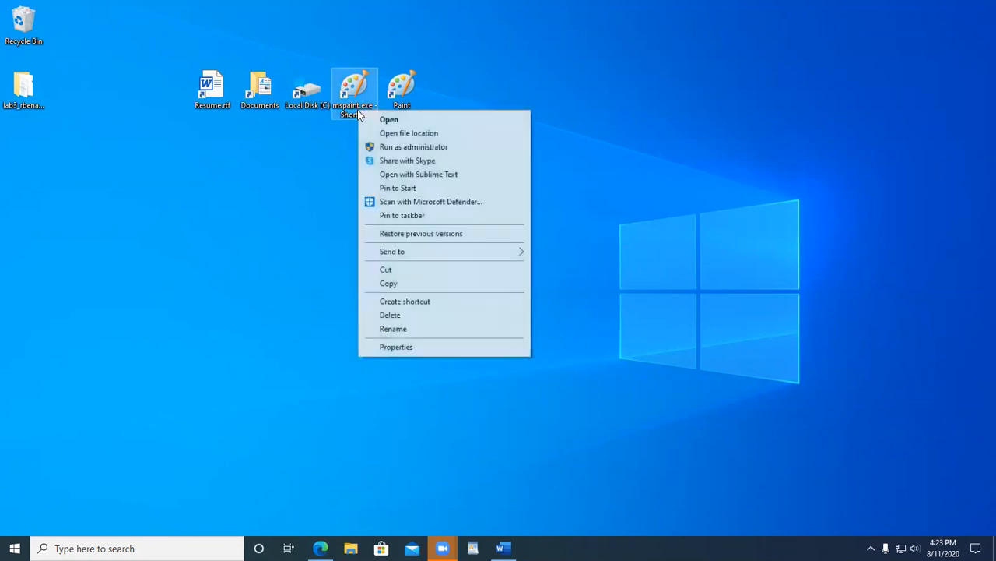
pyautogui.click(391, 328)
pyautogui.press('Up')
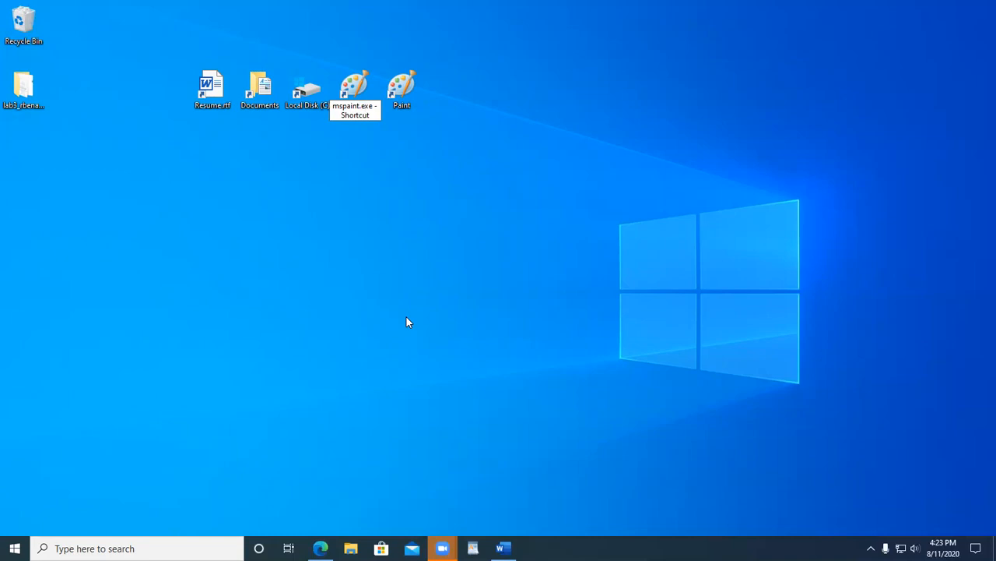
pyautogui.press('Return')
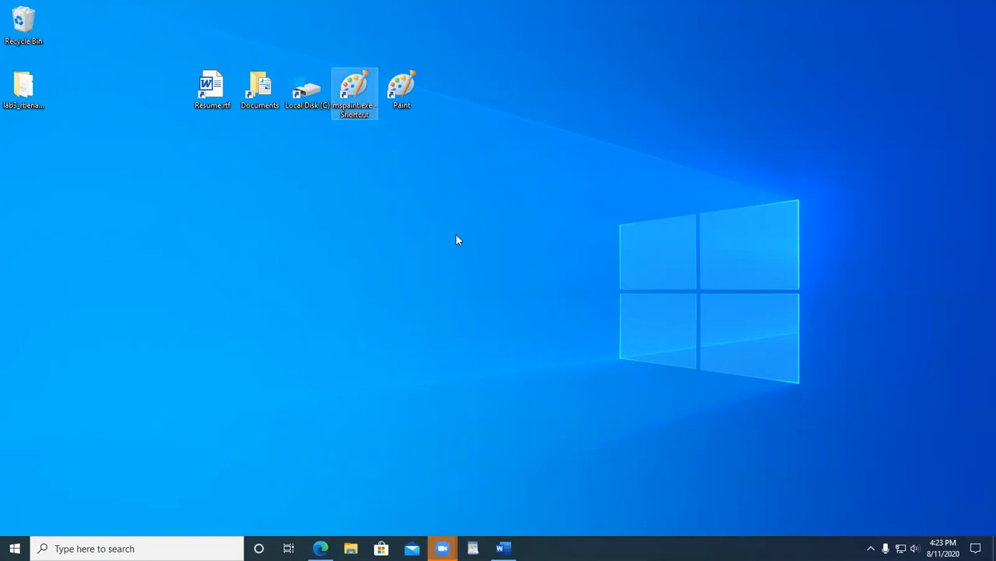
# Step: Delete the mspaint.exe desktop shortcut and move the Paint shortcut into its place beside Local Disk (C)
pyautogui.rightClick(348, 85)
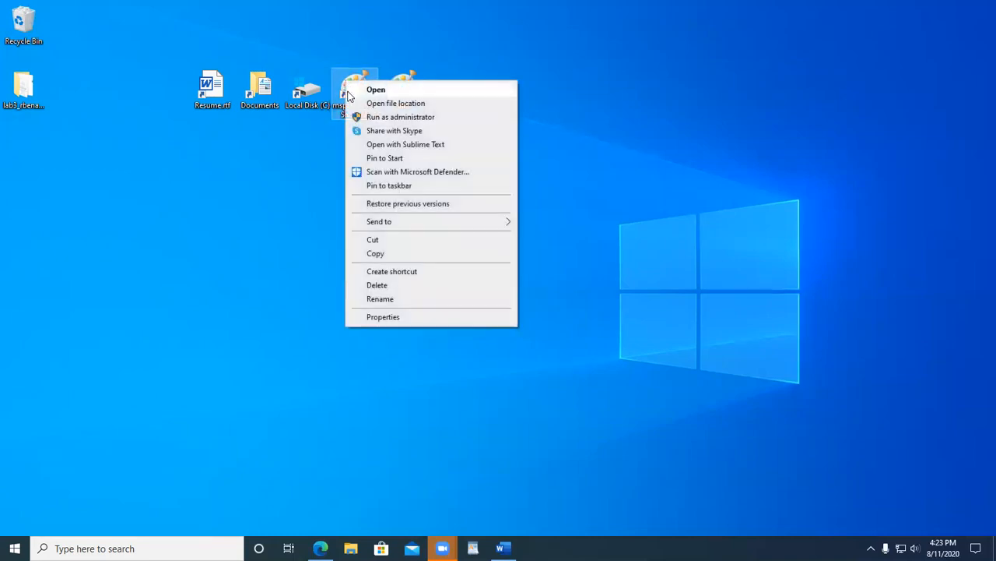
pyautogui.click(376, 285)
pyautogui.click(401, 89)
pyautogui.moveTo(402, 92); pyautogui.dragTo(365, 95)
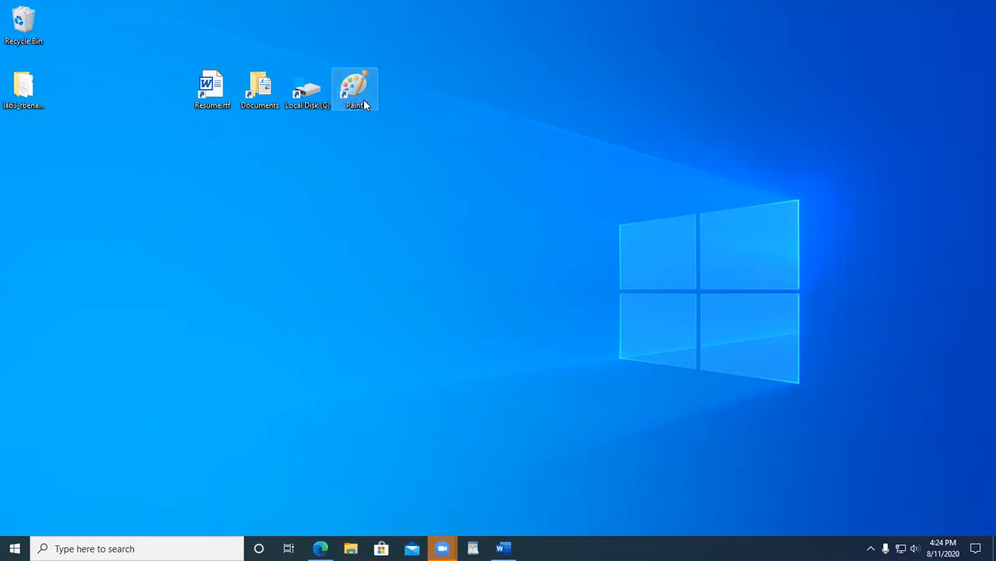
# Step: Examine the Paint shortcut's properties, including its previous versions, details, security, general and shortcut information, and close them
pyautogui.rightClick(350, 87)
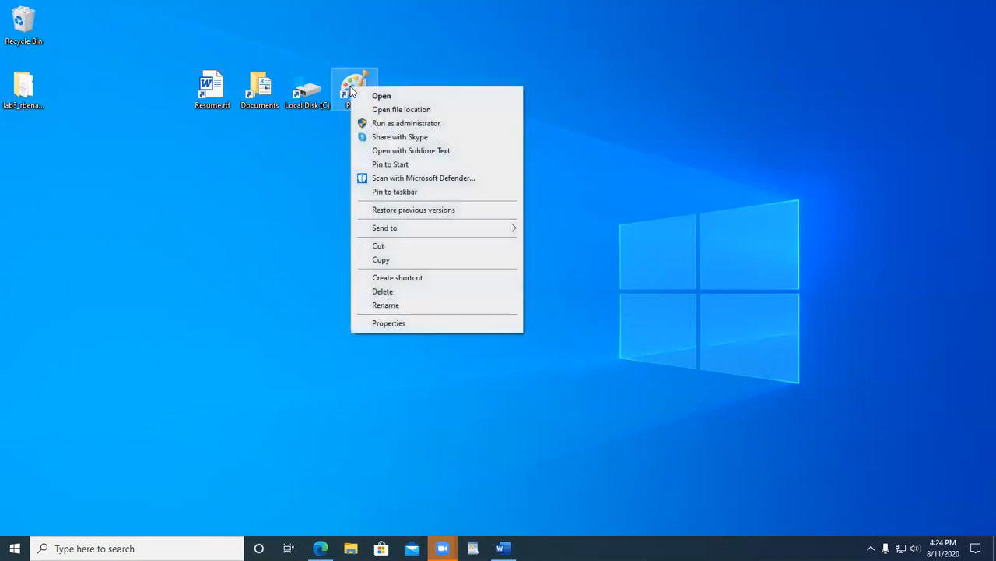
pyautogui.click(401, 323)
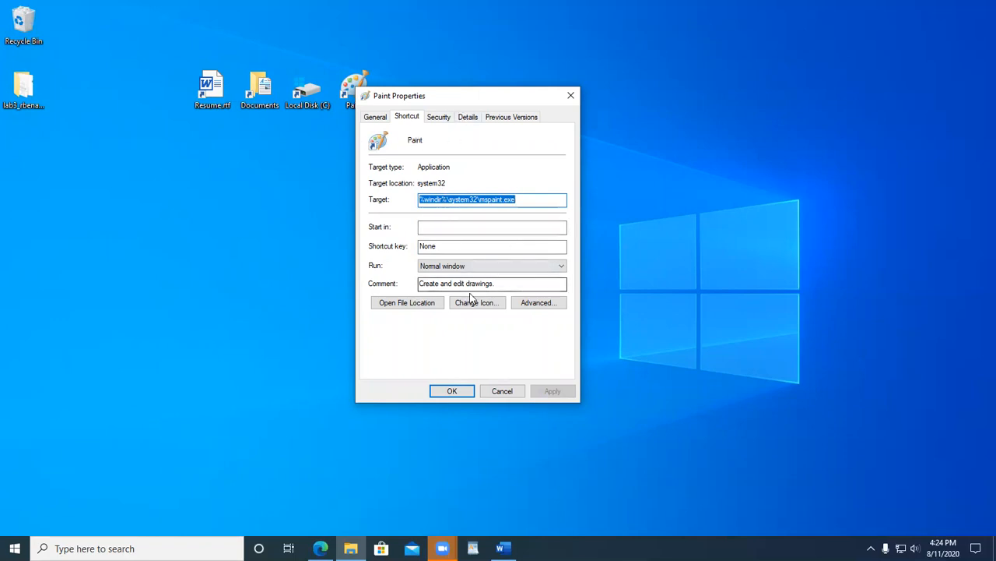
pyautogui.click(509, 118)
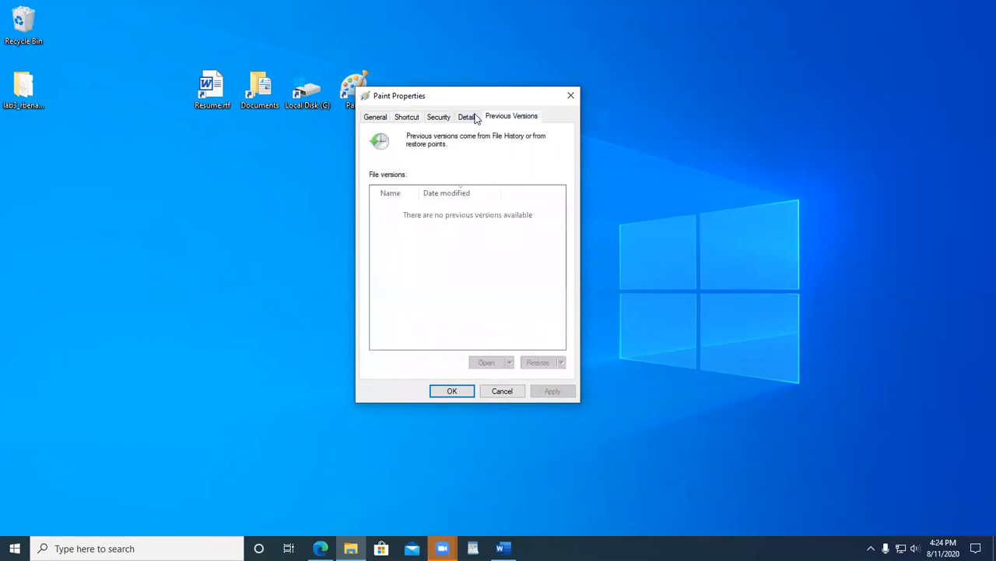
pyautogui.click(471, 117)
pyautogui.click(438, 117)
pyautogui.click(376, 116)
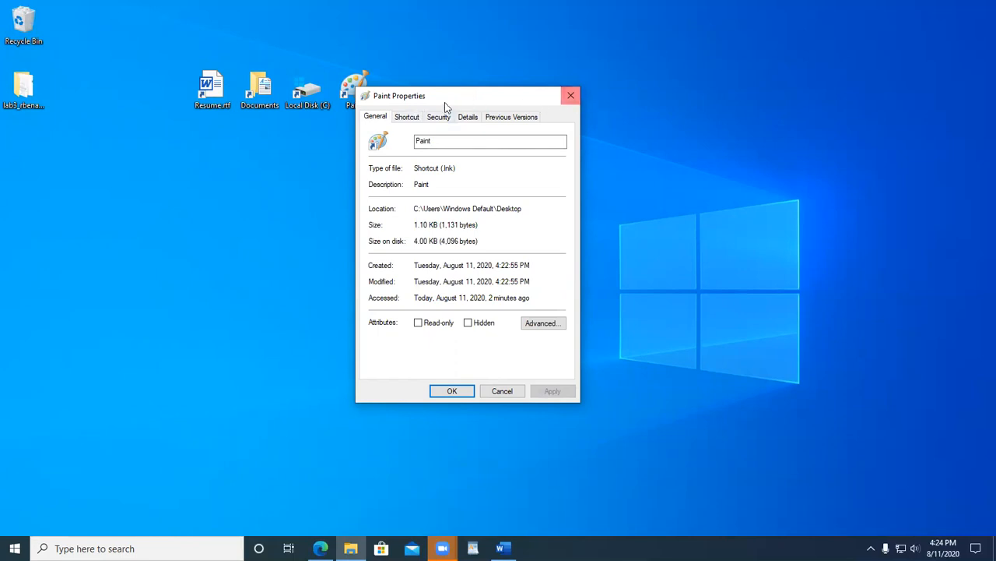
pyautogui.click(406, 117)
pyautogui.click(572, 96)
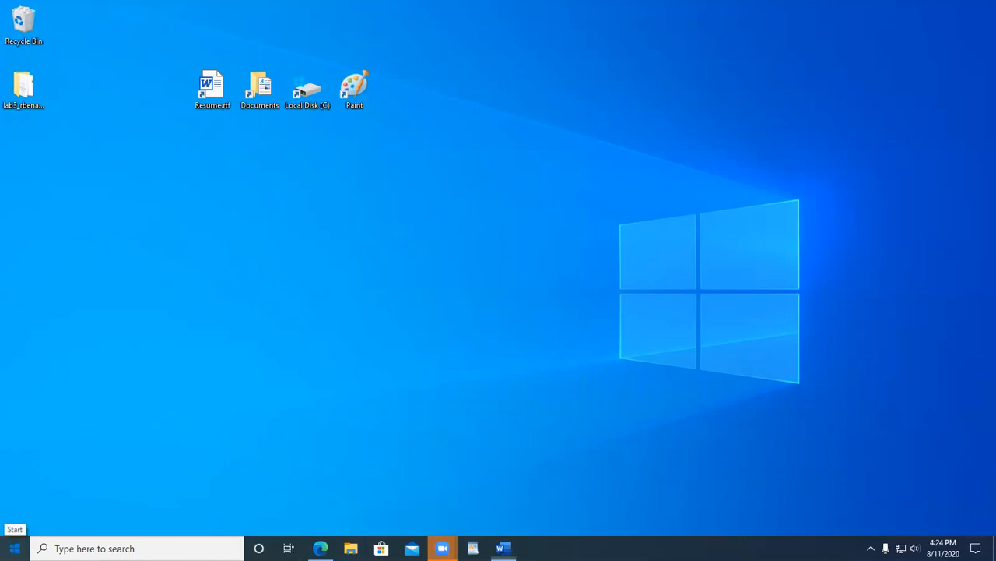
# Step: Create a desktop shortcut to Calculator from the Start menu's app list and place it beside the Paint shortcut
pyautogui.click(15, 548)
pyautogui.moveTo(65, 376); pyautogui.dragTo(449, 217)
pyautogui.moveTo(428, 92); pyautogui.dragTo(402, 96)
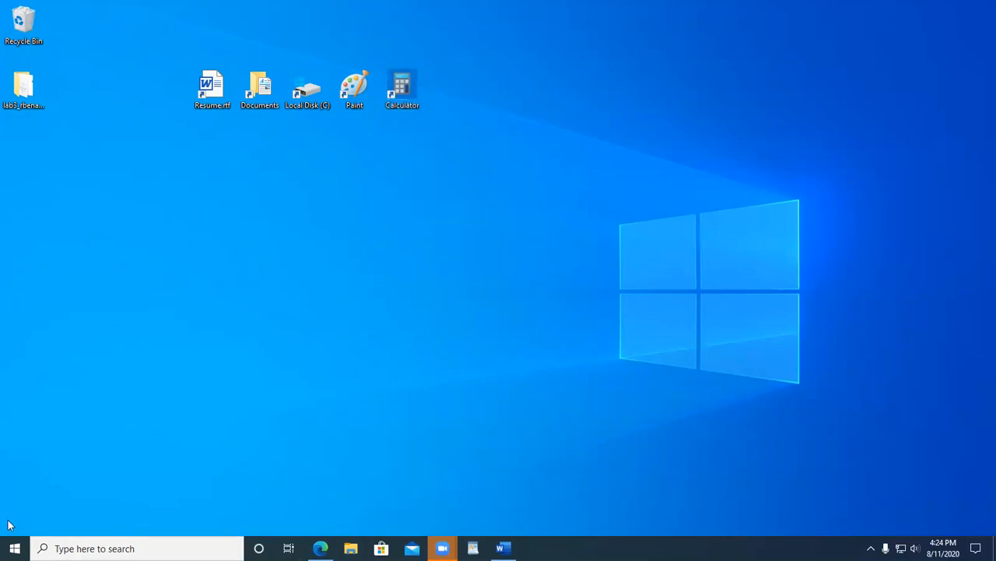
pyautogui.click(14, 548)
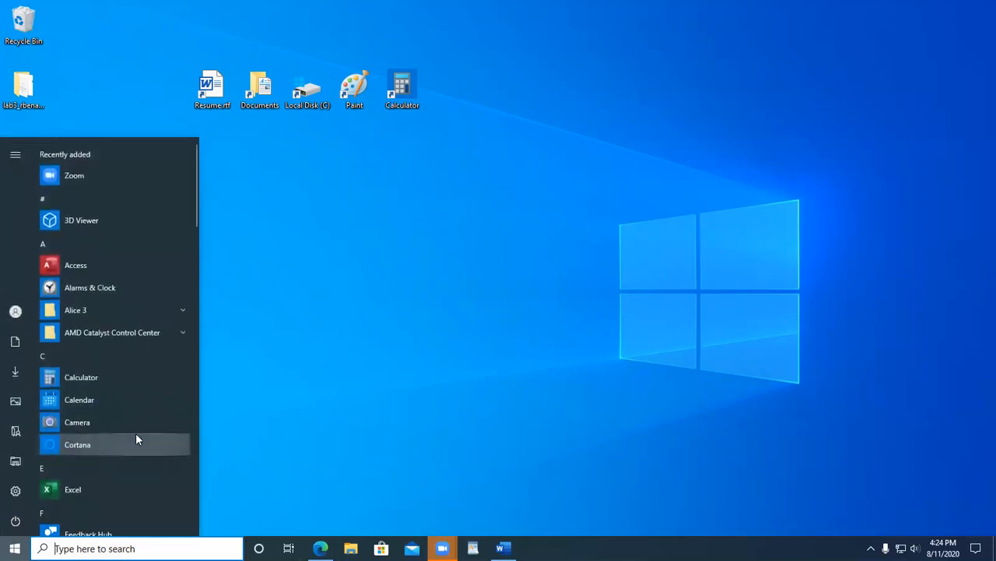
pyautogui.click(325, 308)
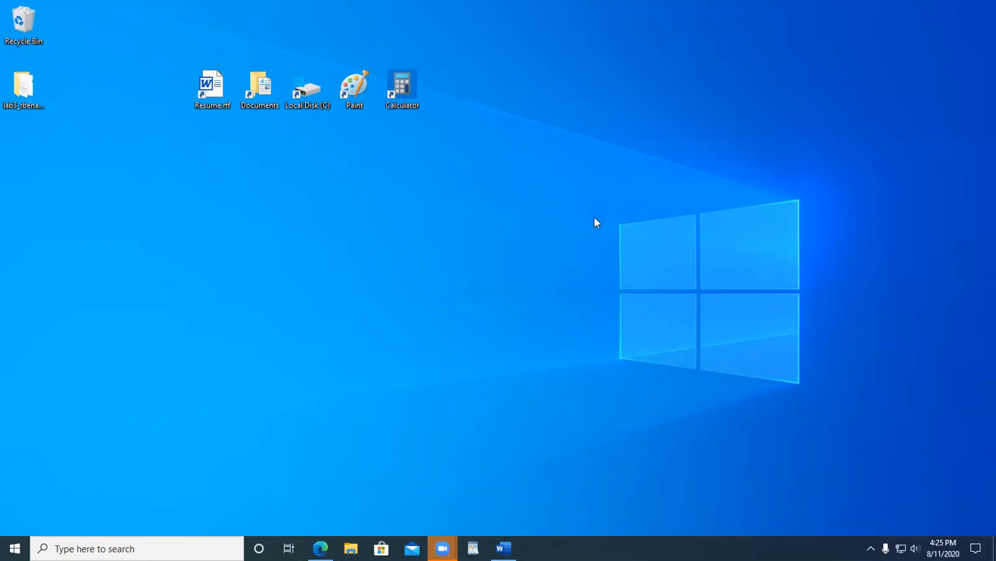
# Step: Open the C drive through its desktop shortcut, look into the Users and Program Files (x86) folders, and close the window
pyautogui.doubleClick(307, 91)
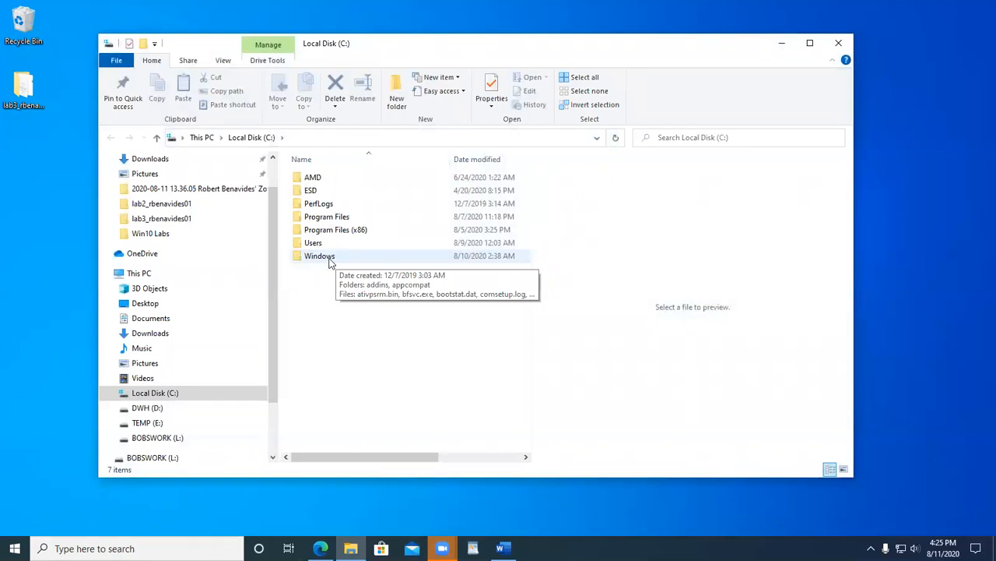
pyautogui.click(335, 257)
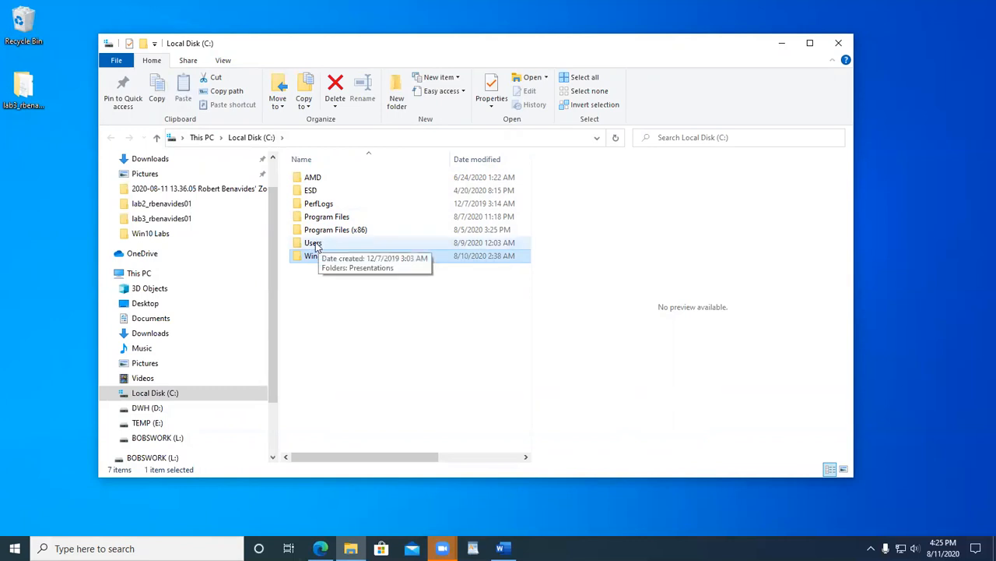
pyautogui.doubleClick(313, 243)
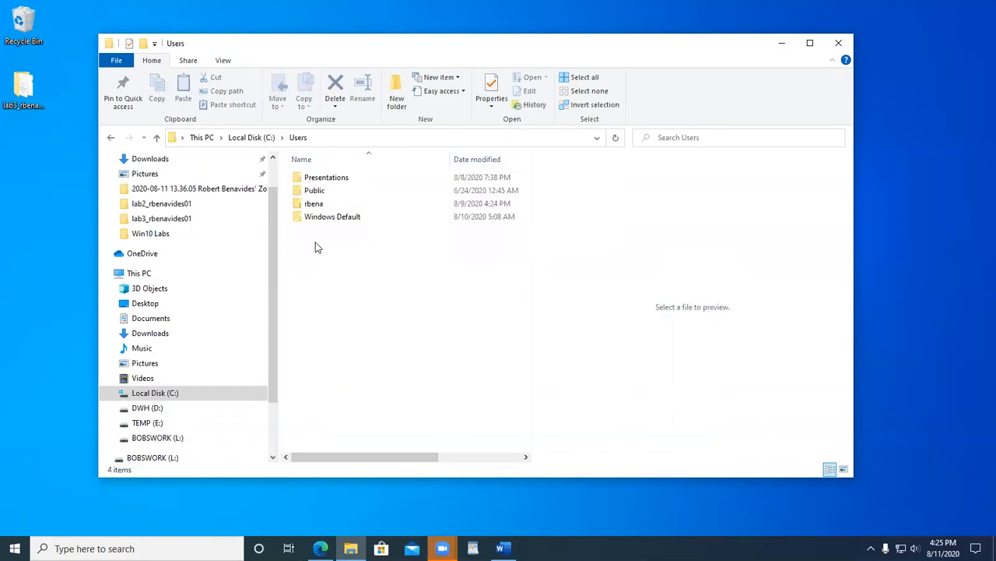
pyautogui.click(112, 137)
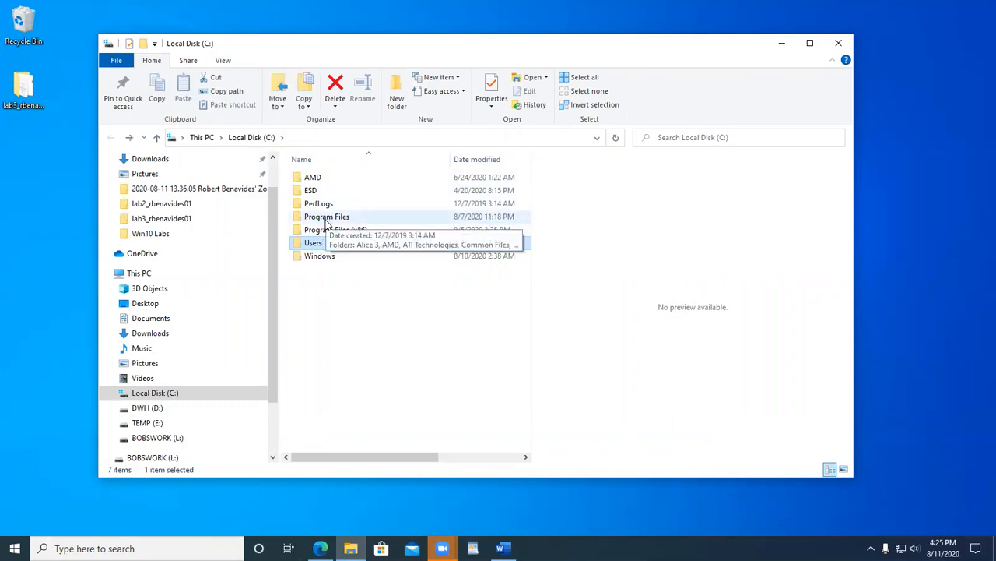
pyautogui.doubleClick(327, 232)
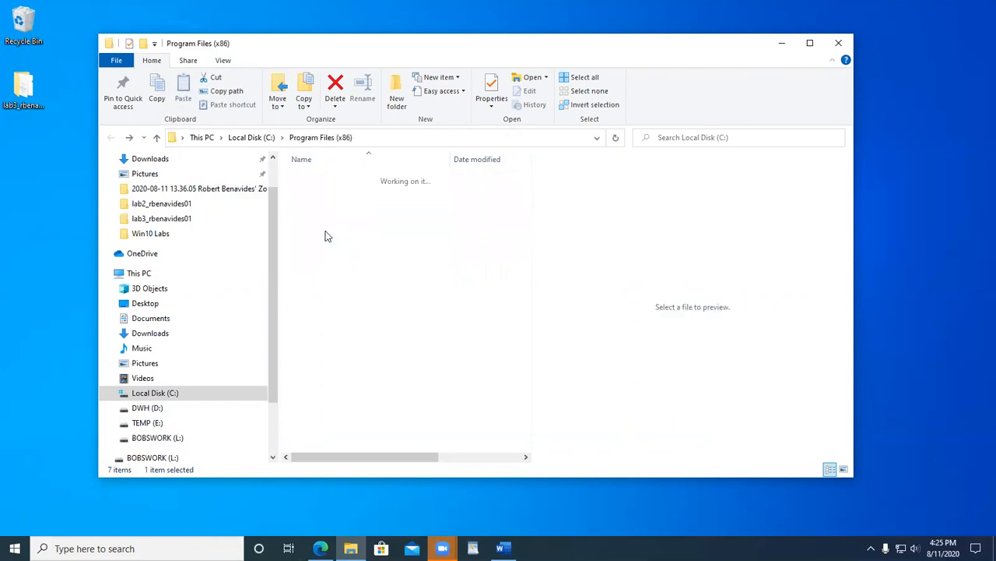
pyautogui.click(110, 137)
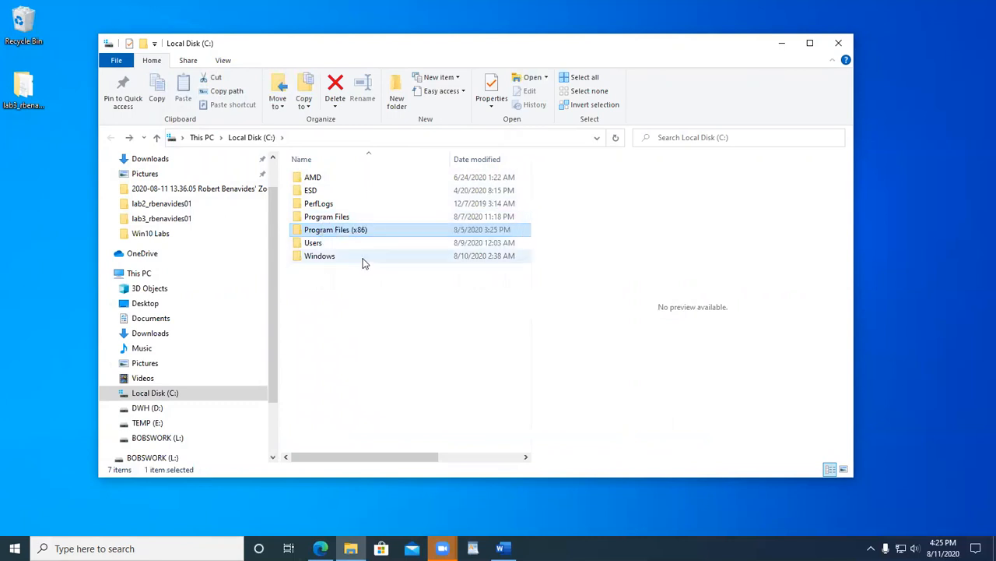
pyautogui.click(839, 45)
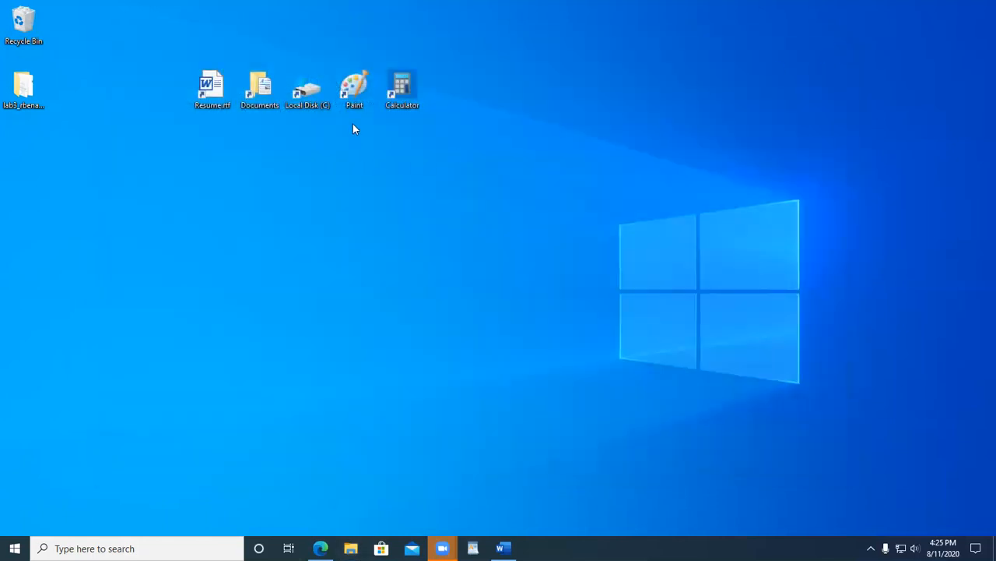
# Step: Check the Documents and Resume.rtf desktop shortcuts by opening and closing each one
pyautogui.doubleClick(273, 104)
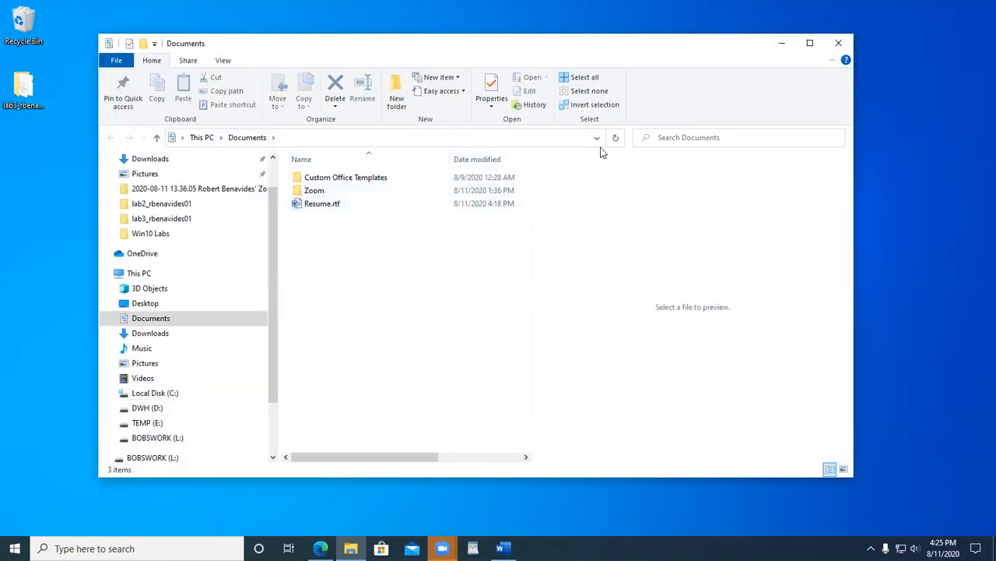
pyautogui.click(839, 44)
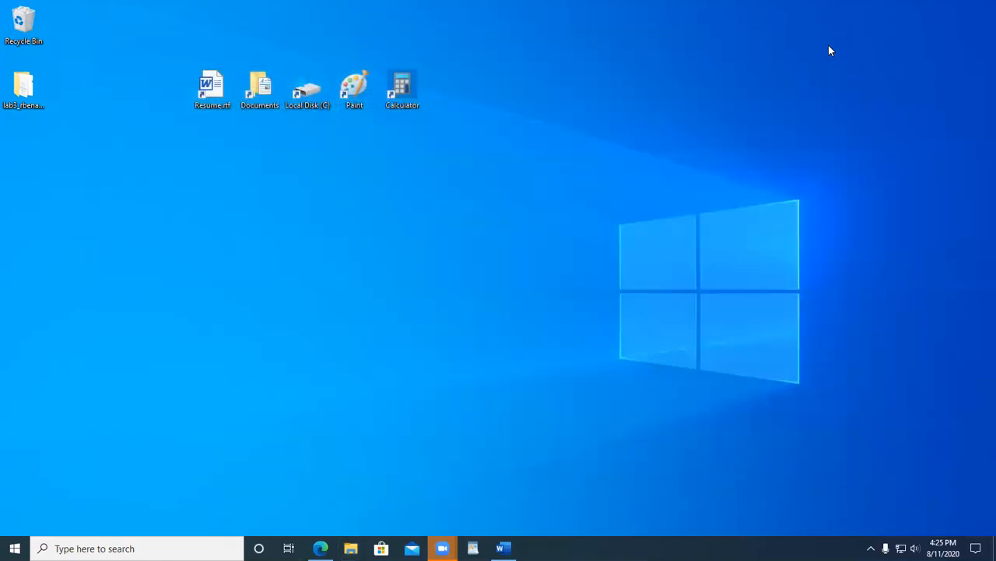
pyautogui.doubleClick(210, 96)
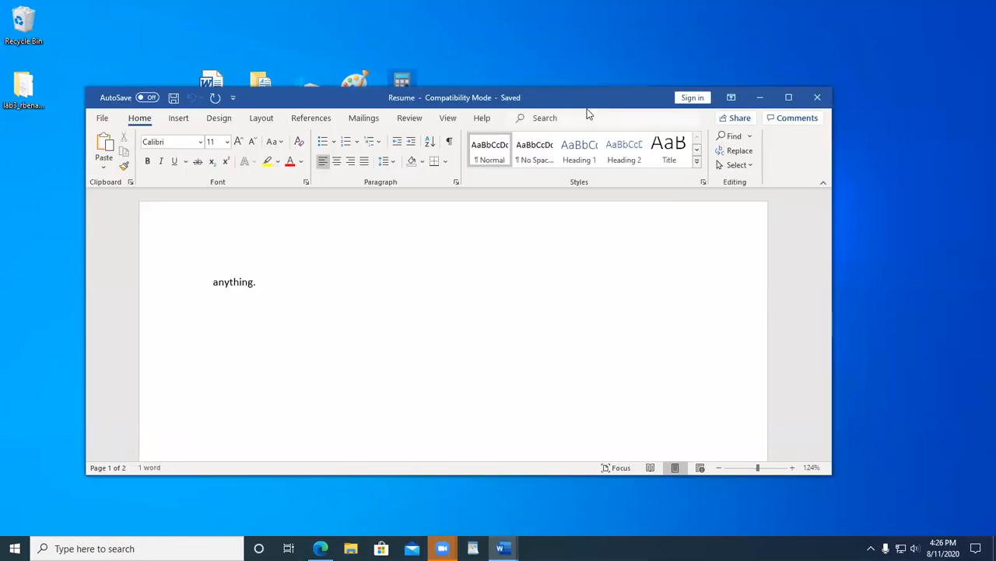
pyautogui.click(817, 97)
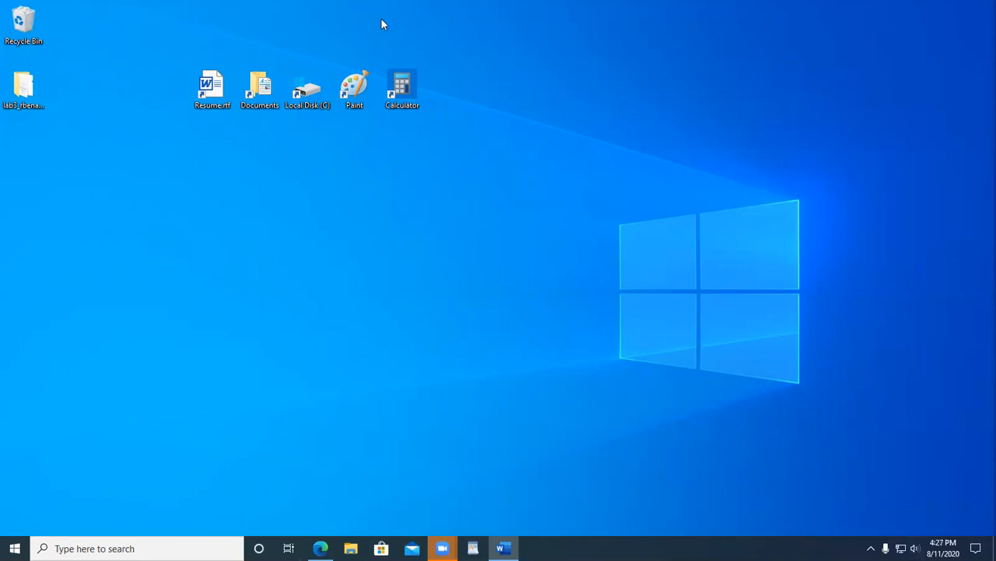
# Step: Open the Paint shortcut's properties and move the dialog below the row of desktop shortcuts
pyautogui.rightClick(356, 84)
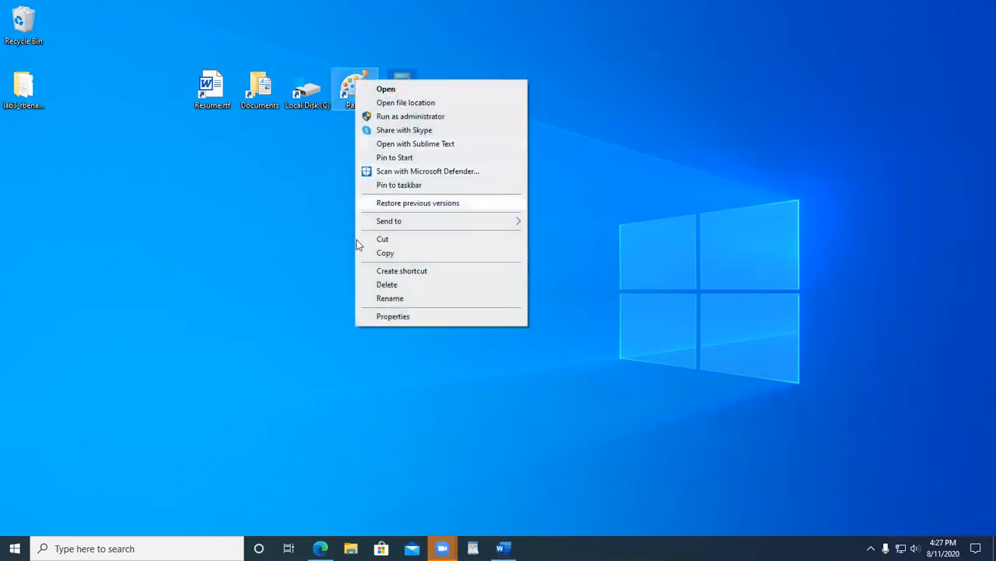
pyautogui.click(393, 316)
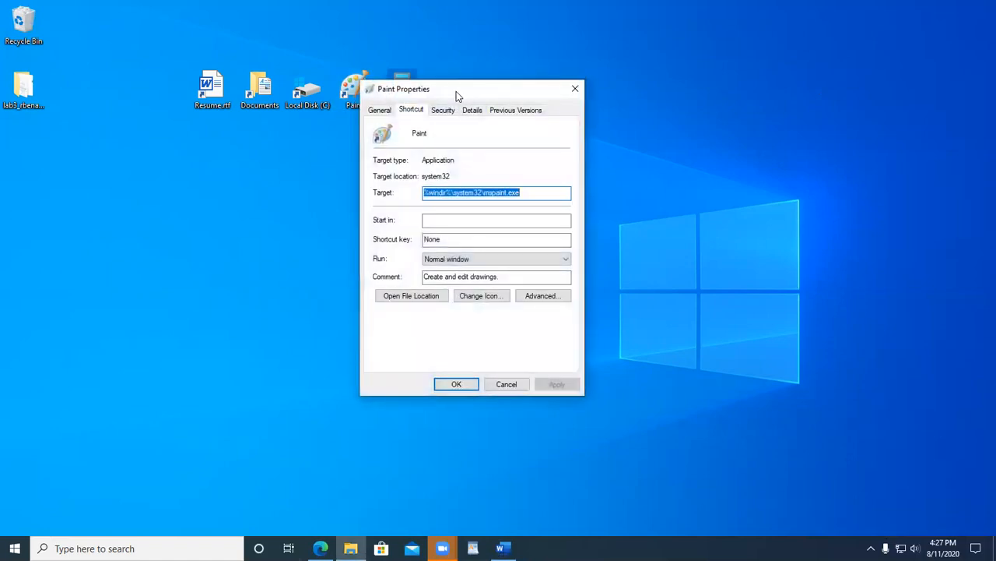
pyautogui.moveTo(456, 91); pyautogui.dragTo(295, 138)
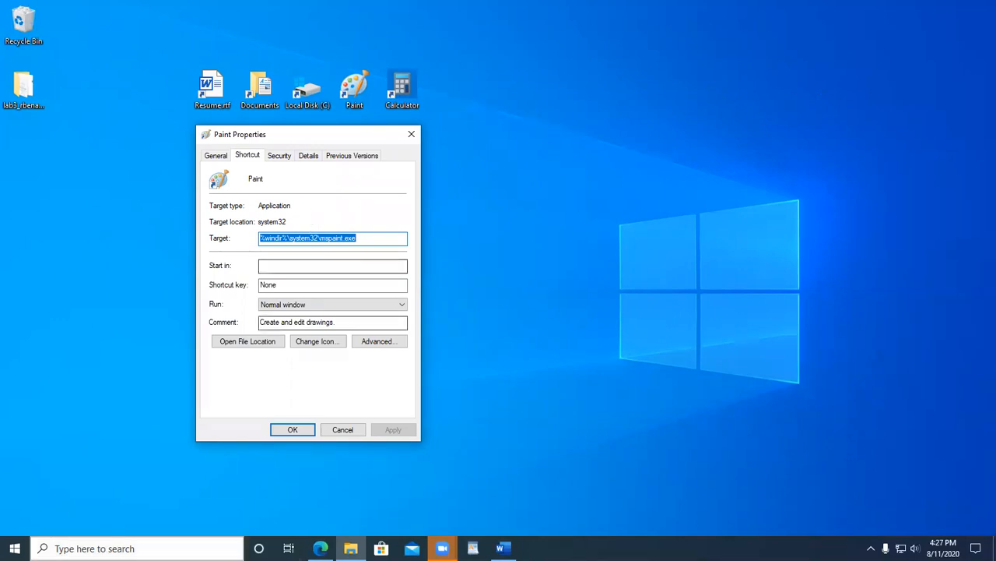
# Step: Capture a rectangular snip of the five desktop shortcuts and the Paint Properties dialog with Snipping Tool
pyautogui.press('super+s')
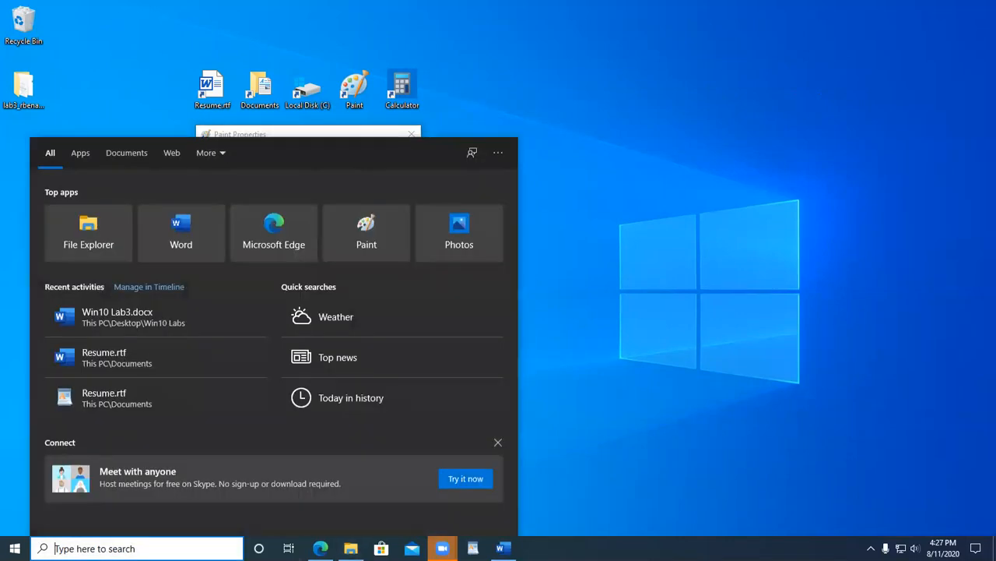
pyautogui.write('sn')
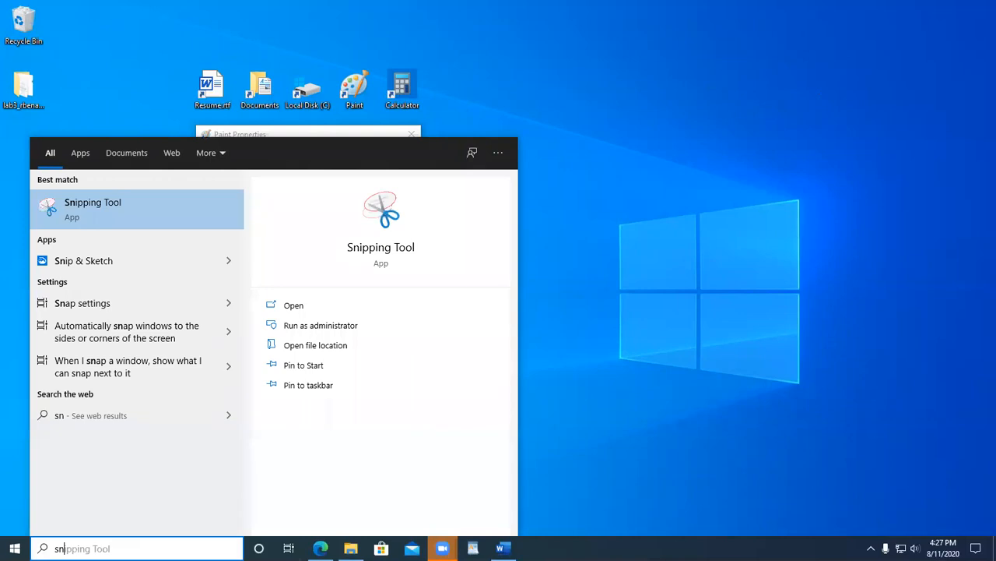
pyautogui.press('Return')
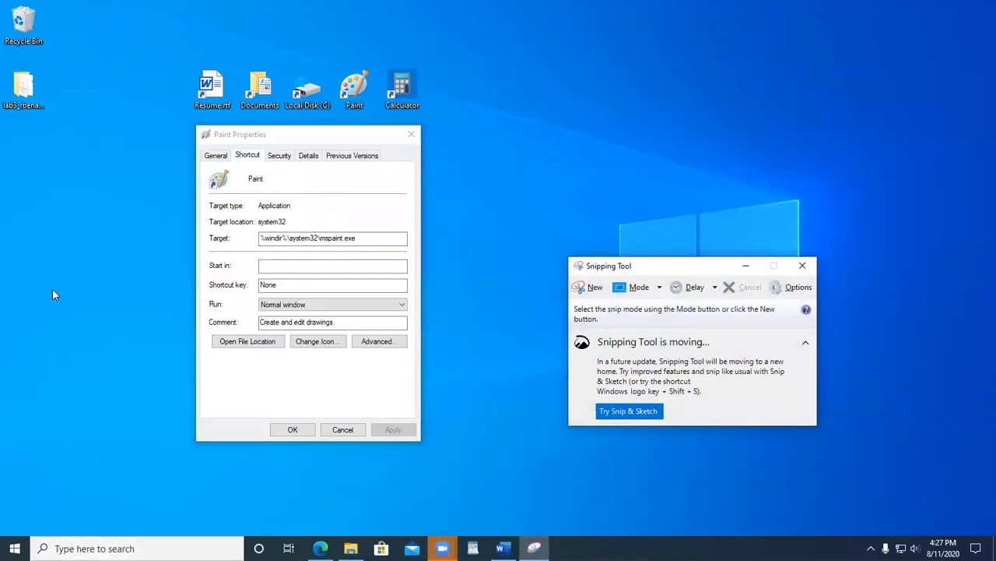
pyautogui.click(632, 287)
pyautogui.click(645, 321)
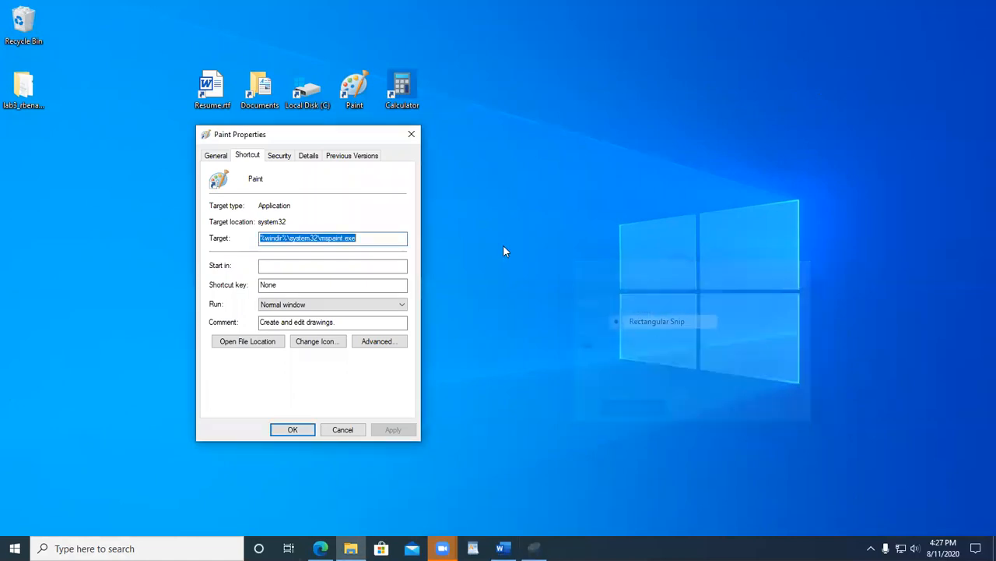
pyautogui.moveTo(171, 60)
pyautogui.mouseDown()
pyautogui.moveTo(168, 90)
pyautogui.moveTo(366, 439)
pyautogui.moveTo(500, 471)
pyautogui.moveTo(457, 460)
pyautogui.mouseUp()
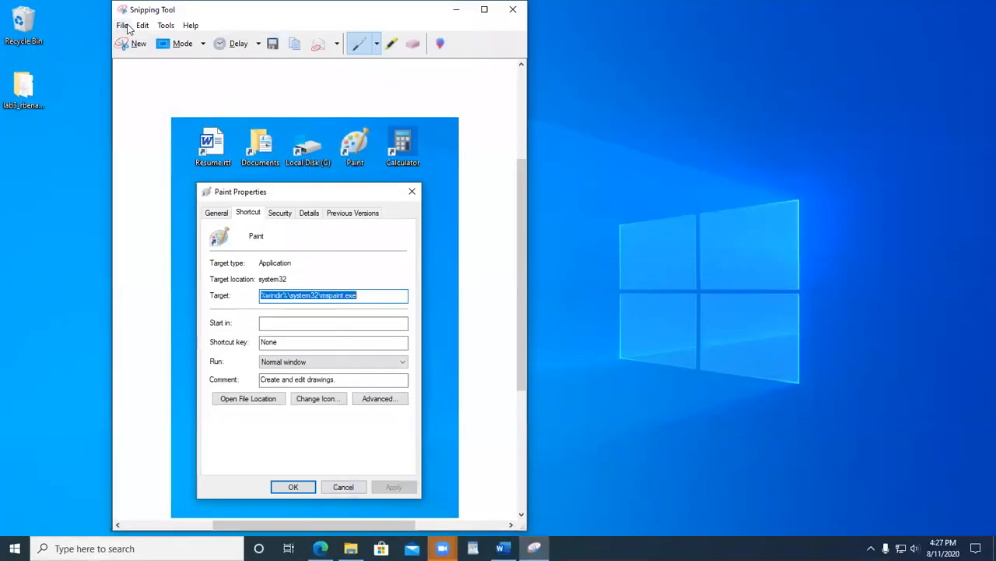
# Step: Save the snip as the JPEG "Task 5 Shortcut Icons" in the lab3 desktop folder, and close Snipping Tool and the Paint Properties dialog
pyautogui.click(129, 25)
pyautogui.click(134, 59)
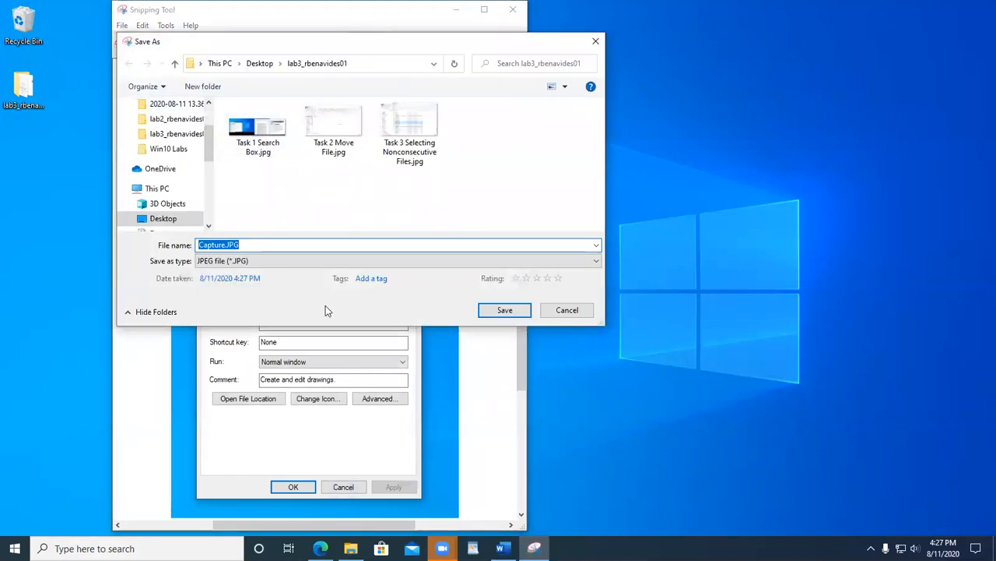
pyautogui.write('Task ')
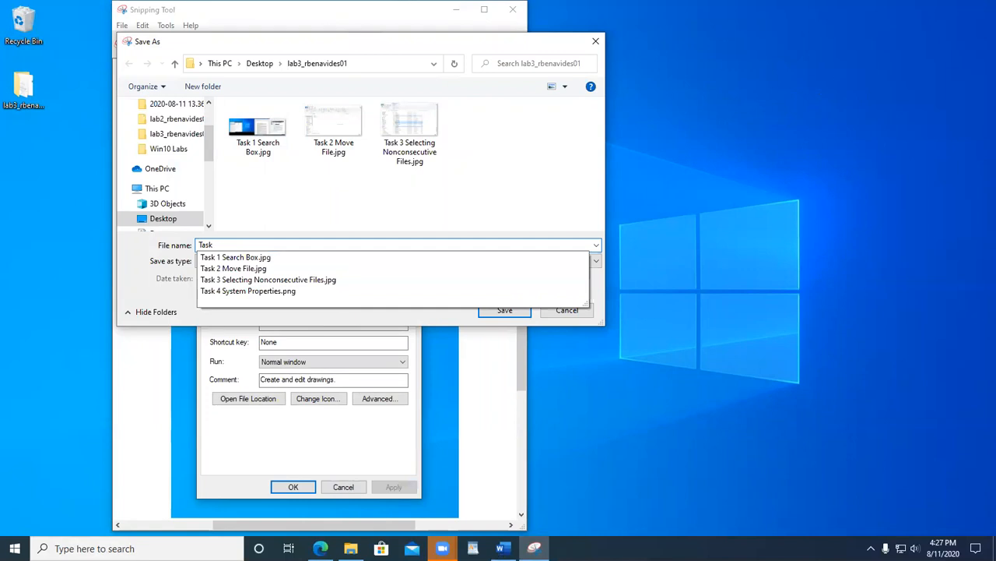
pyautogui.write('5')
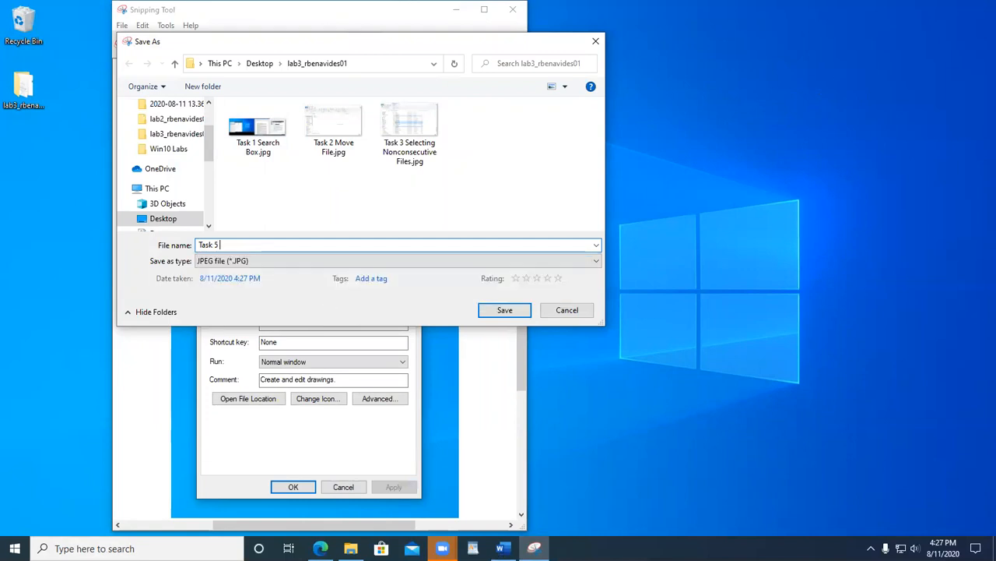
pyautogui.write(' Shortcut Icons')
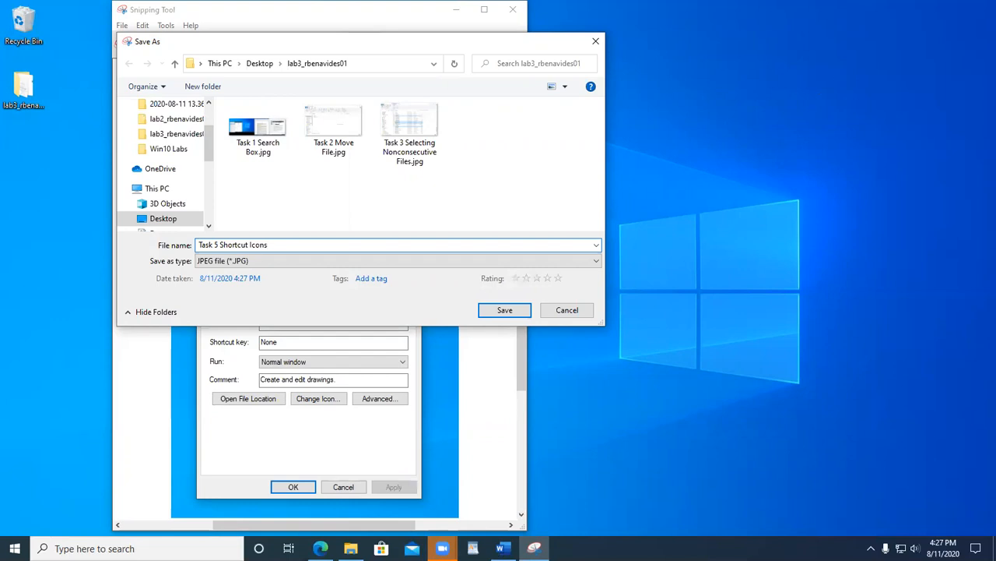
pyautogui.press('Return')
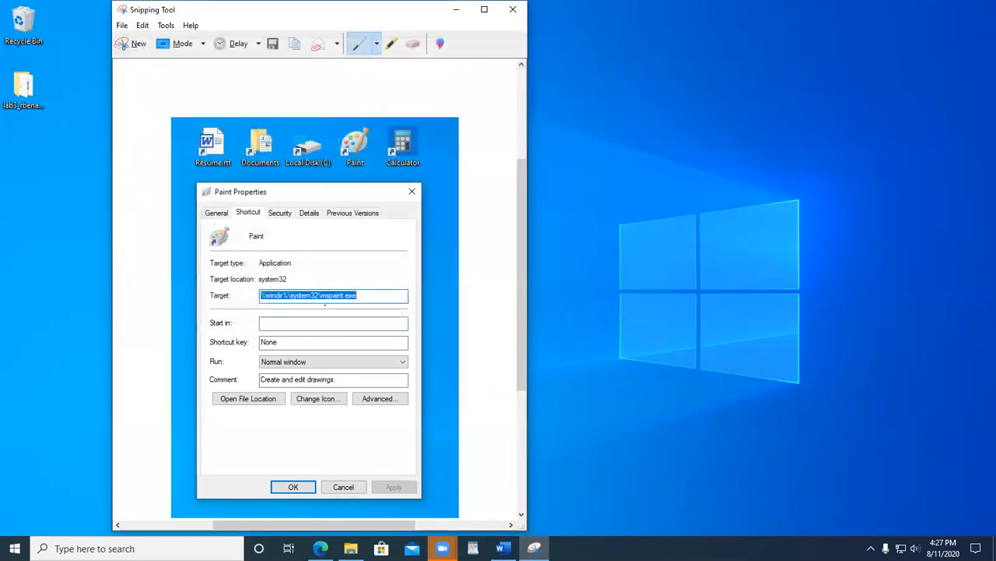
pyautogui.click(514, 10)
pyautogui.click(411, 133)
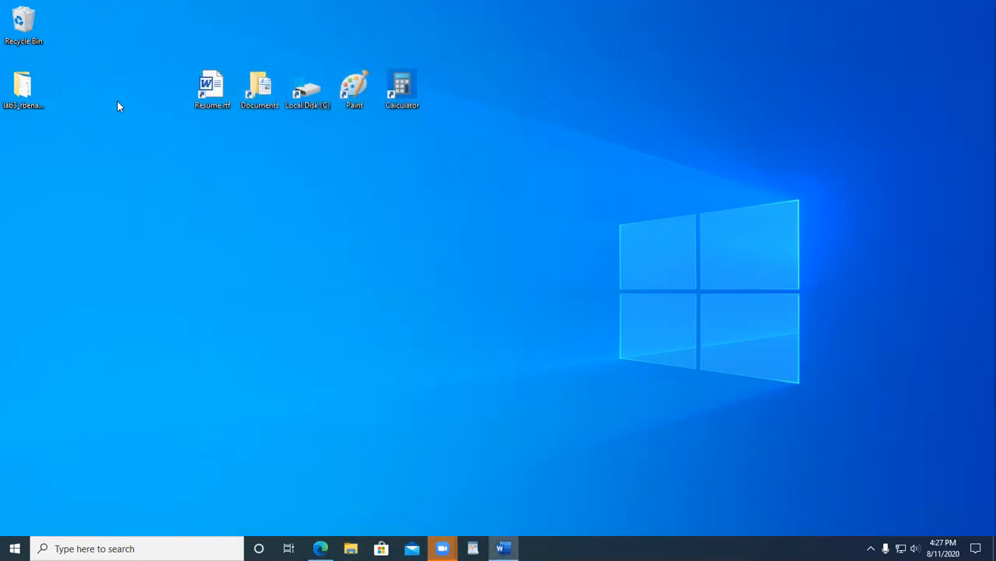
# Step: Show the lab3 desktop folder in Details view, with the Name column fitted to the full file names and sorted ascending
pyautogui.click(30, 98)
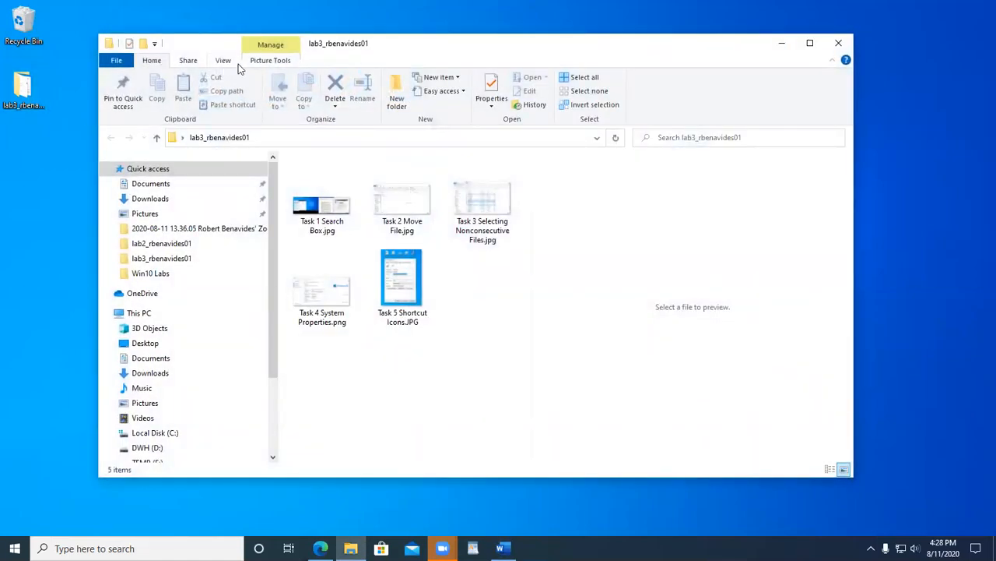
pyautogui.click(213, 62)
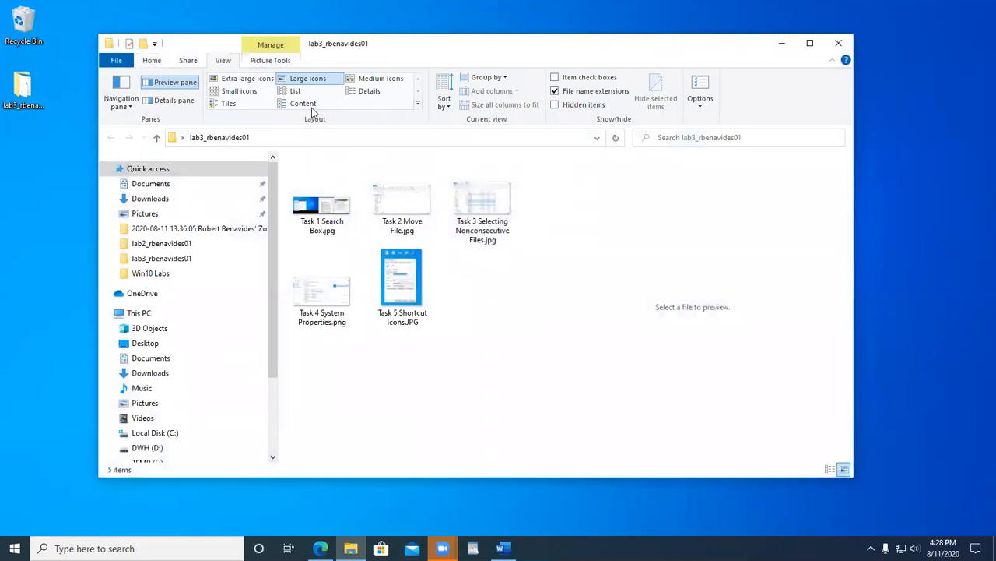
pyautogui.click(369, 91)
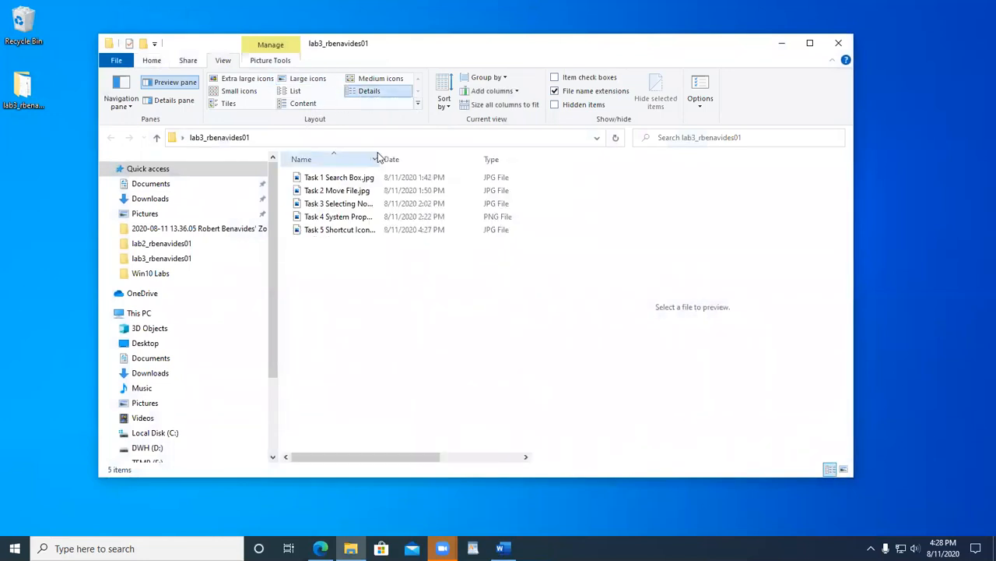
pyautogui.doubleClick(381, 158)
pyautogui.click(343, 160)
pyautogui.click(343, 161)
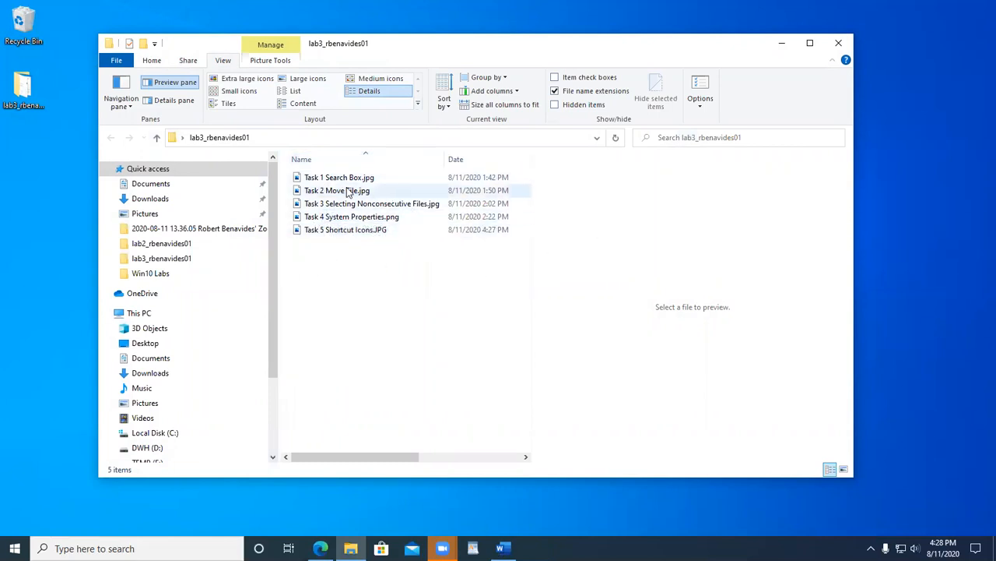
# Step: Preview the Task 1 to Task 5 screenshots in the lab3 folder and close its window
pyautogui.click(312, 177)
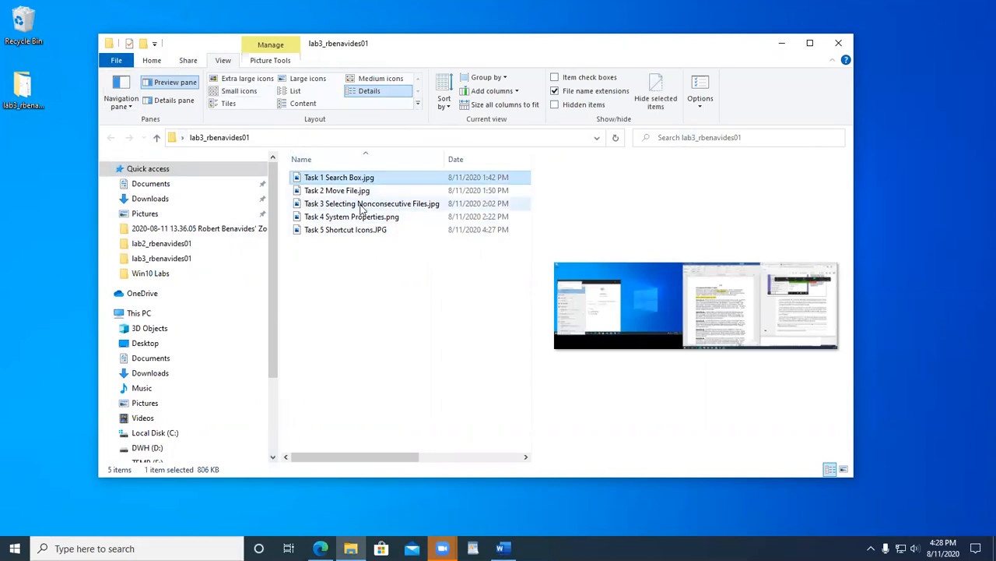
pyautogui.click(355, 232)
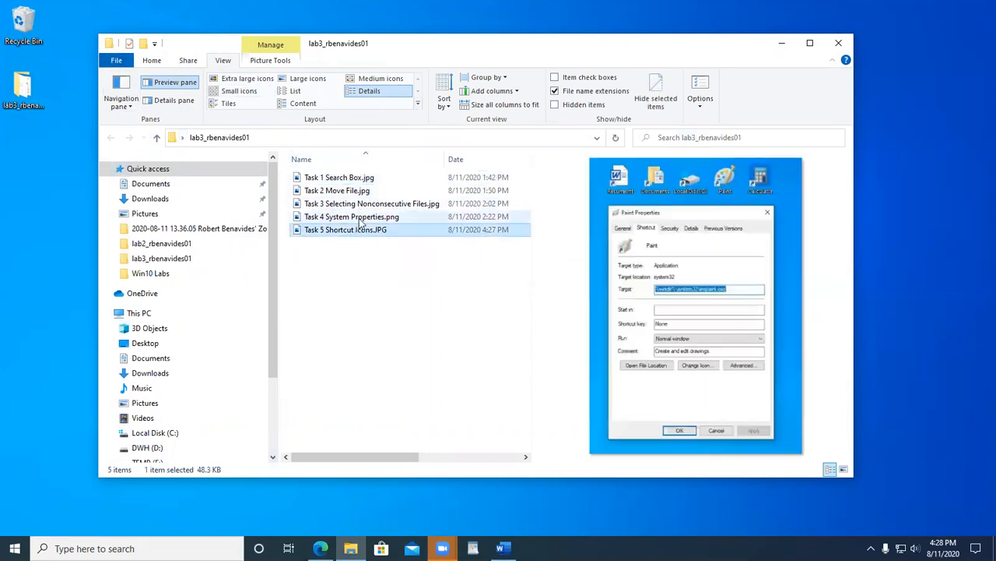
pyautogui.click(361, 218)
pyautogui.click(366, 204)
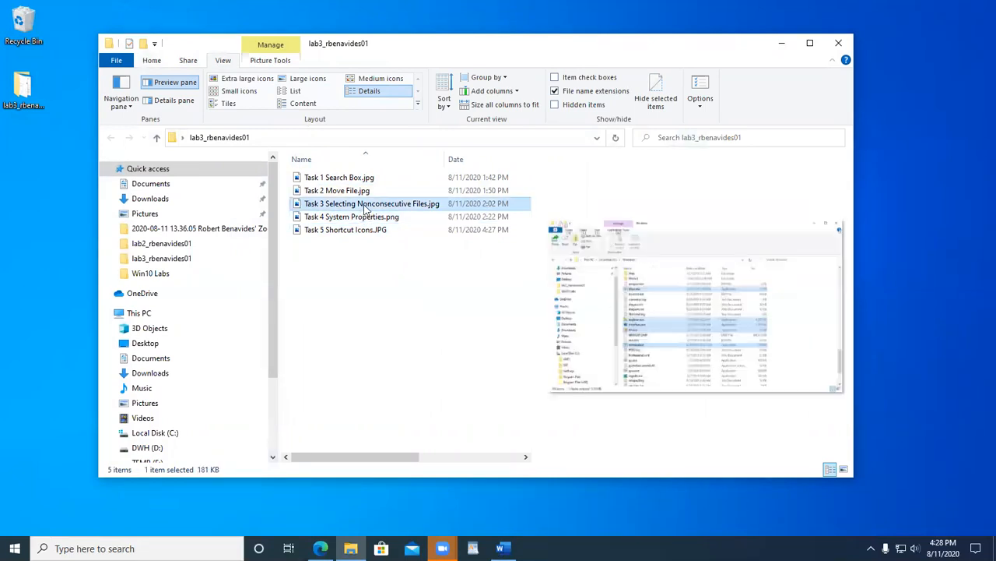
pyautogui.click(362, 191)
pyautogui.click(360, 178)
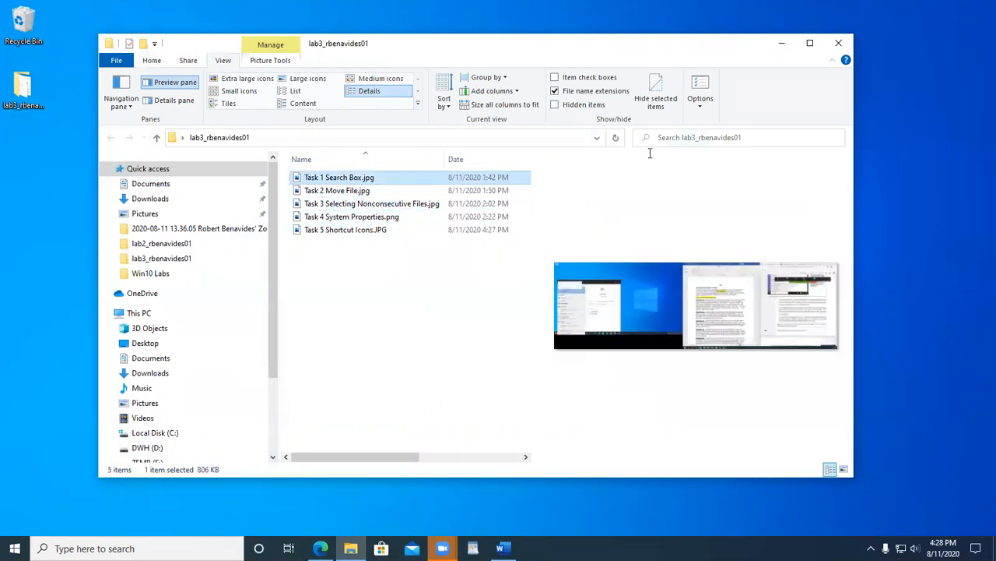
pyautogui.click(838, 43)
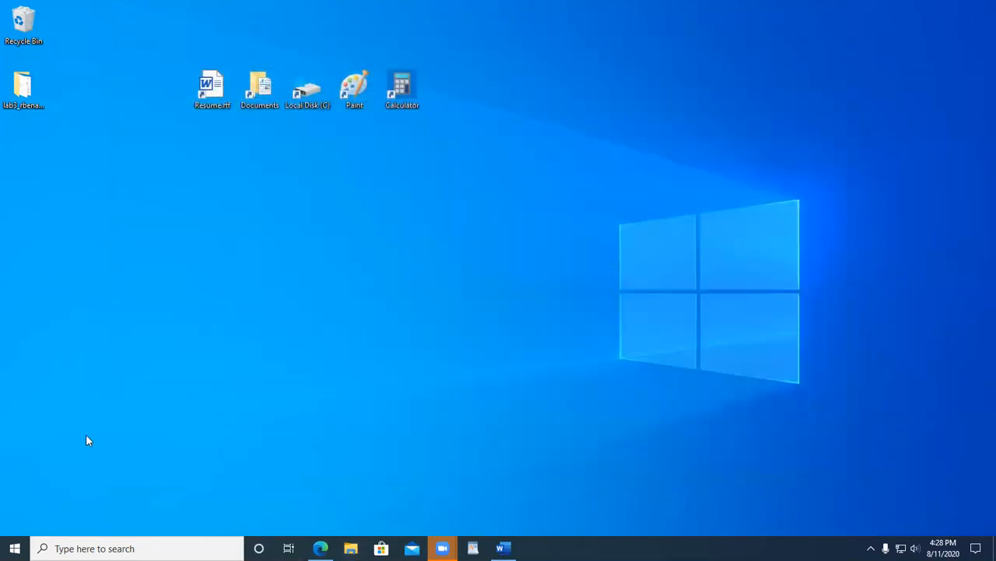
# Step: Delete the Resume.rtf, Documents, Local Disk (C), Paint and Calculator shortcuts together by moving them into the Recycle Bin
pyautogui.moveTo(178, 35); pyautogui.dragTo(578, 152)
pyautogui.click(460, 196)
pyautogui.moveTo(160, 47); pyautogui.dragTo(556, 211)
pyautogui.moveTo(412, 89); pyautogui.dragTo(27, 24)
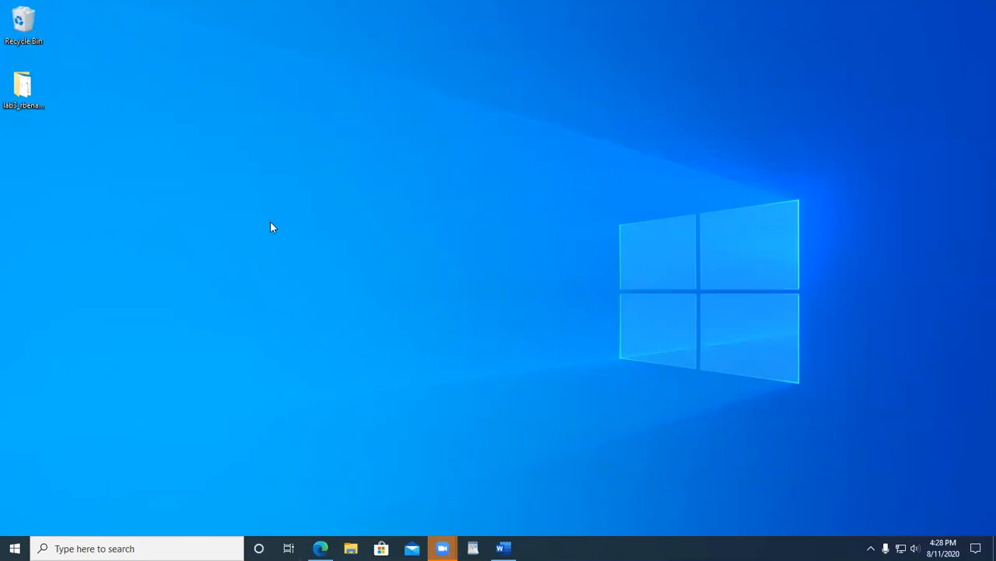